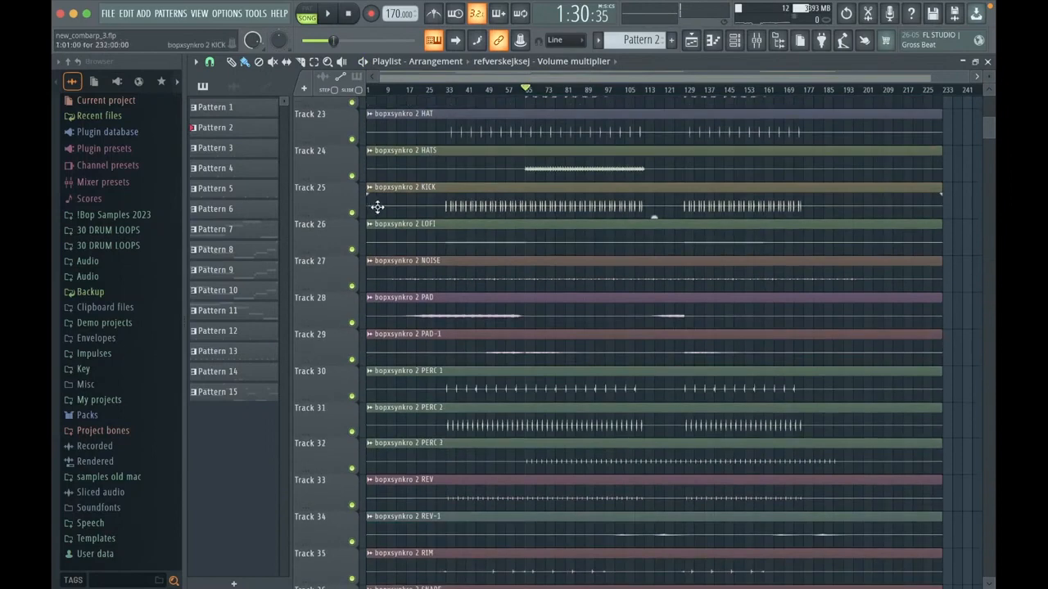
Step: Open the project new_combarp_10.flp without saving changes to the current one, and dismiss the missing-plugins report
left_click(107, 13)
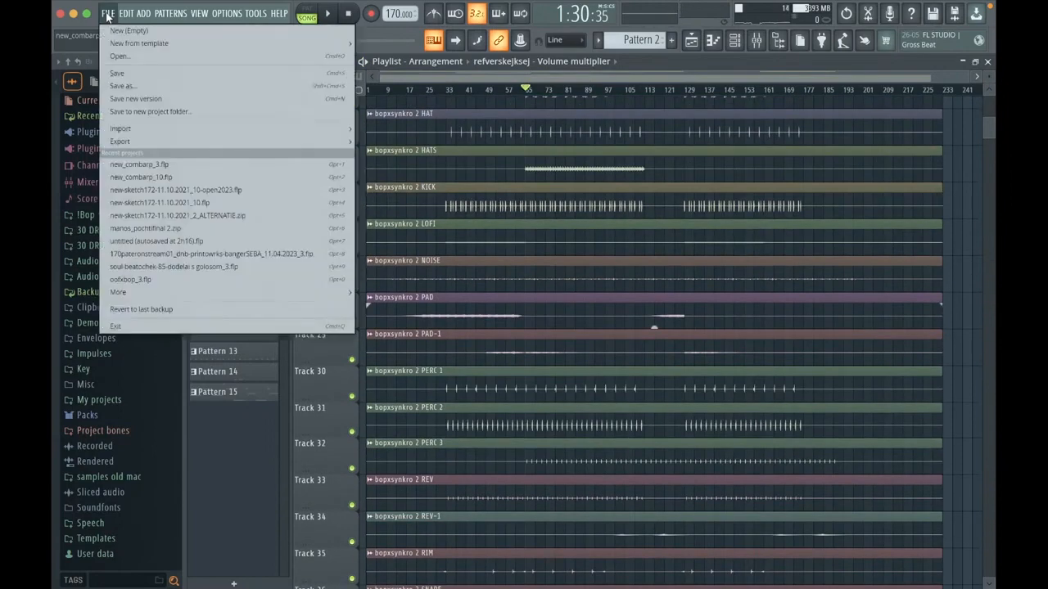
left_click(158, 54)
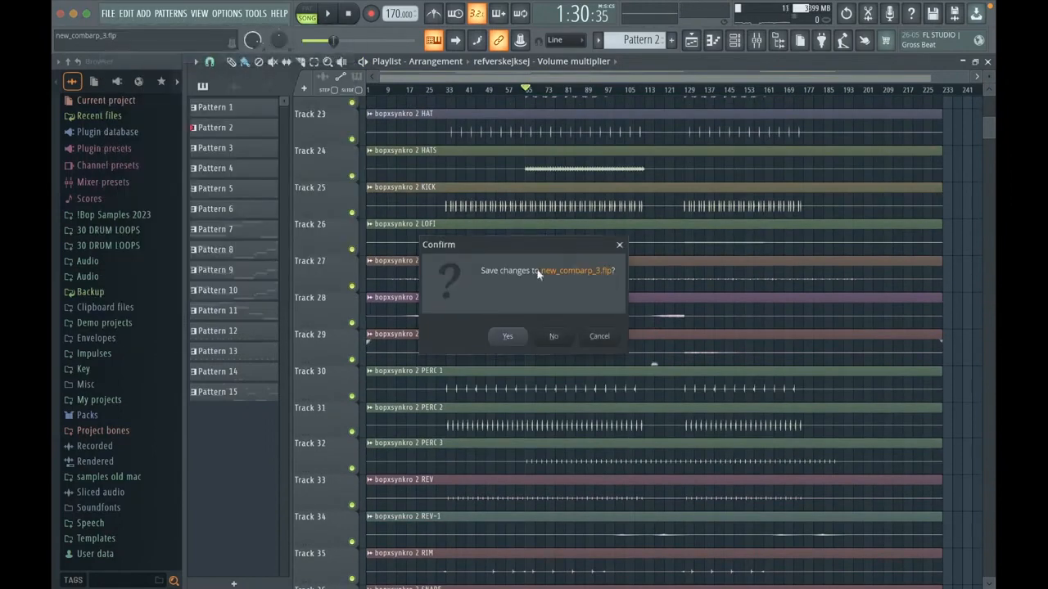
left_click(554, 335)
scroll(490, 244, "up", 1)
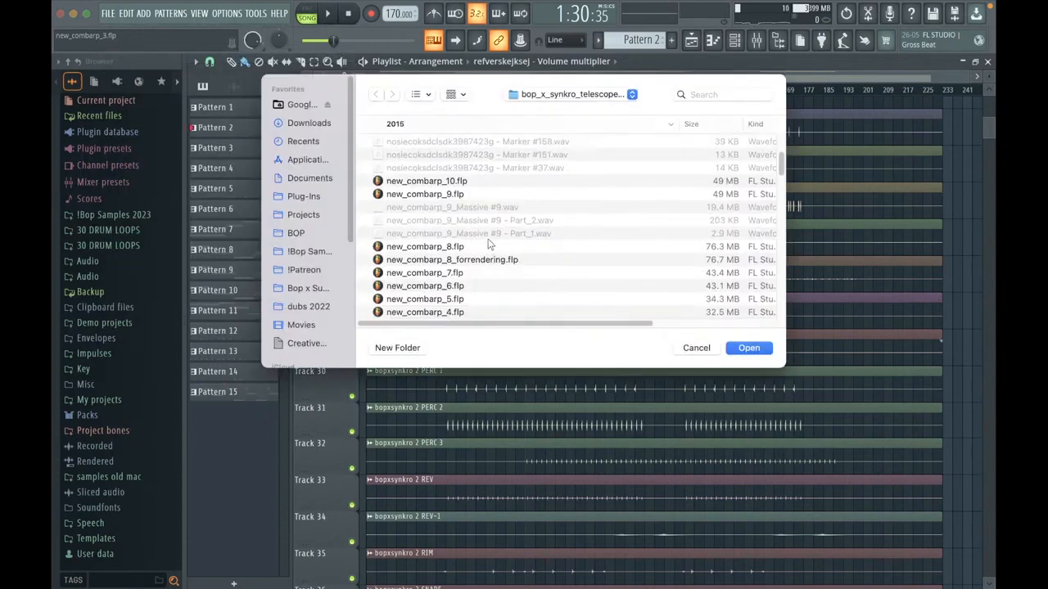
left_click(460, 185)
left_click(748, 349)
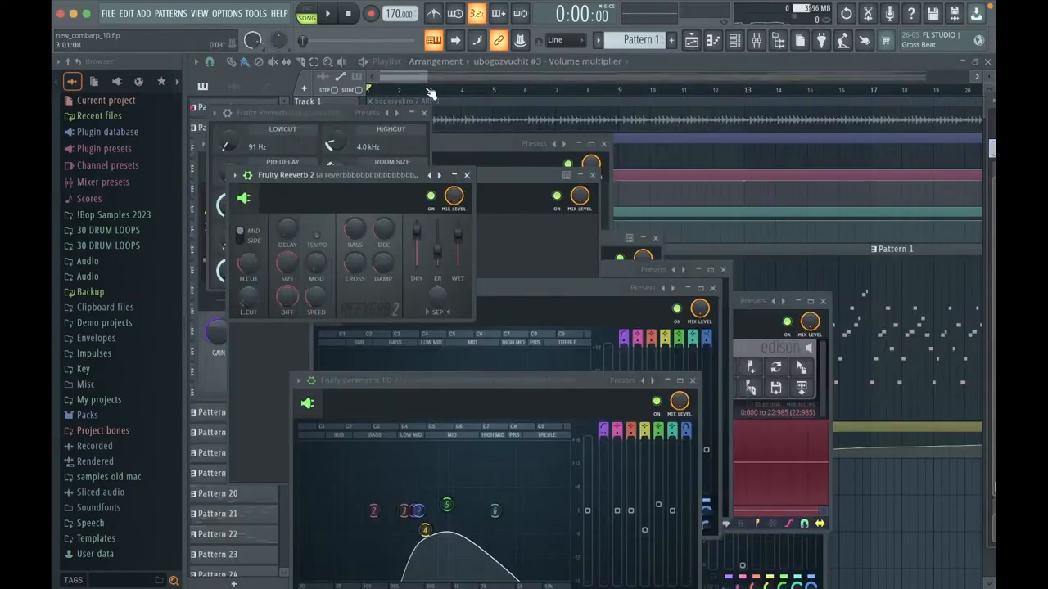
left_click(415, 80)
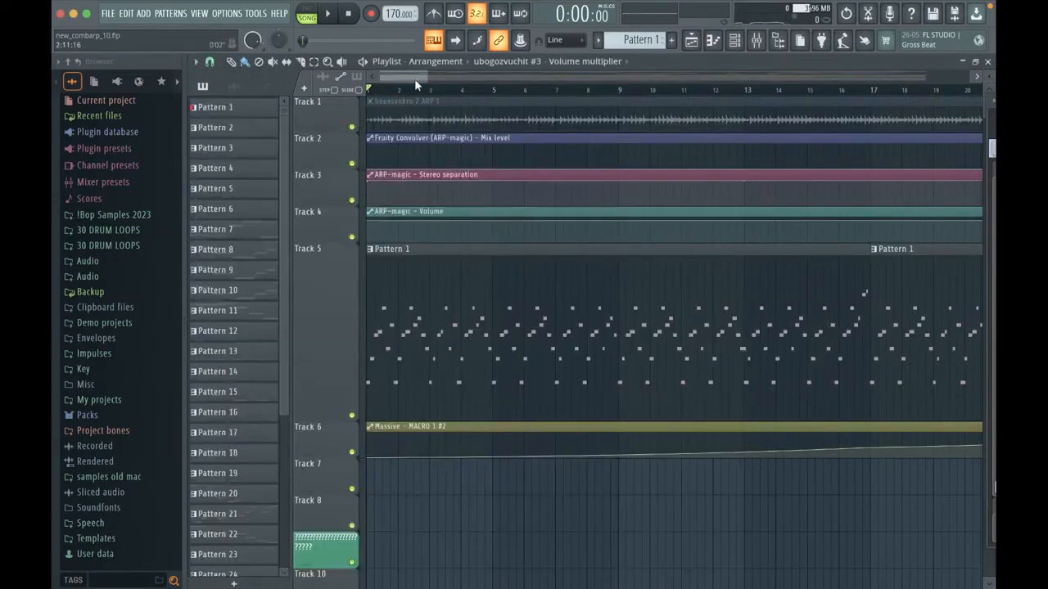
Step: Check the notes of the first Pattern 1 clip in the playlist, and close all open windows
scroll(458, 229, "down", 5)
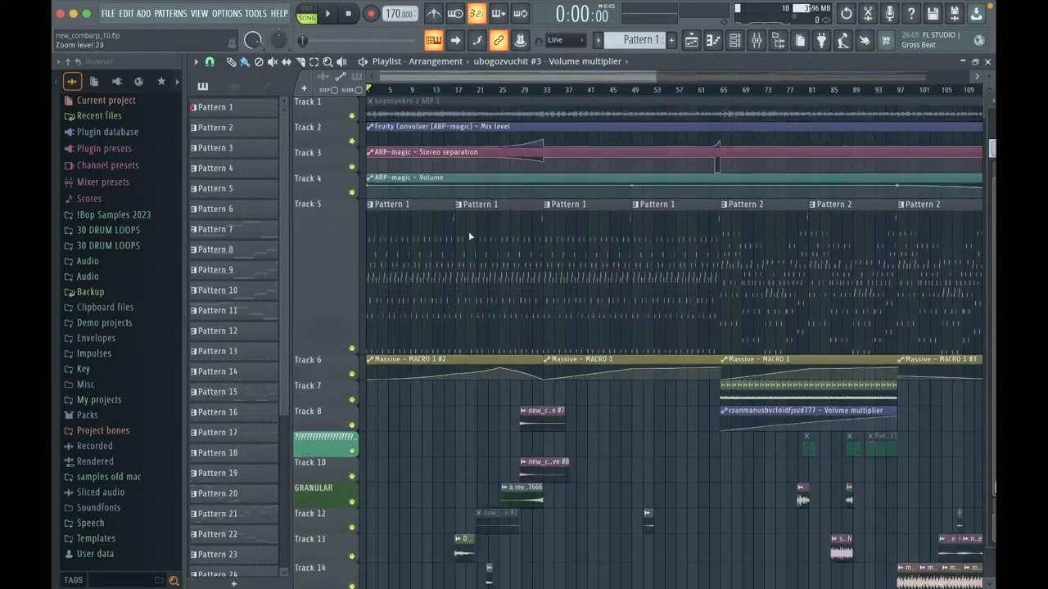
double_click(402, 276)
left_click(989, 60)
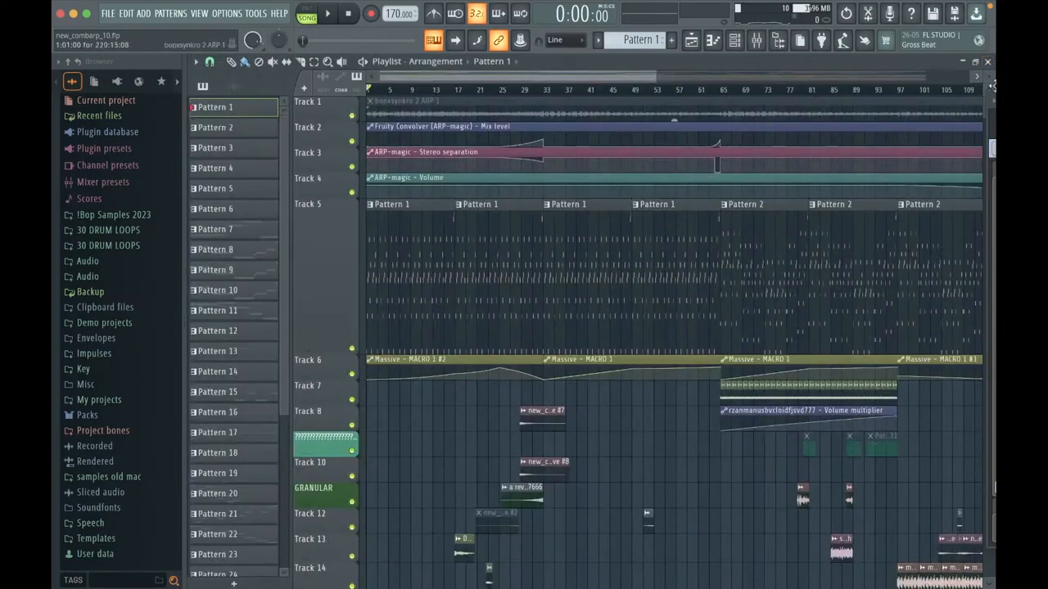
left_click(988, 61)
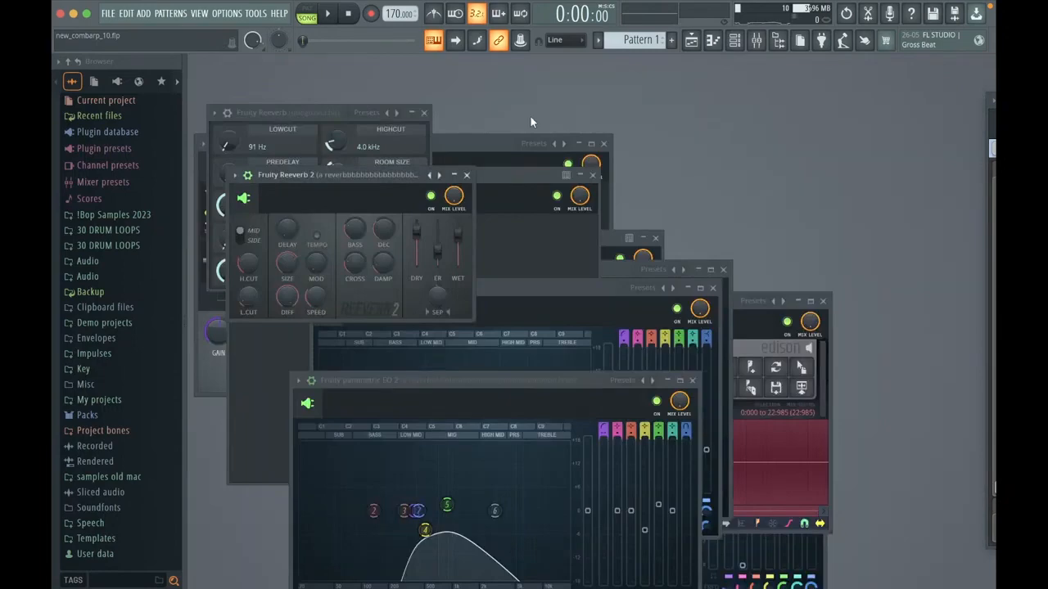
key("F12")
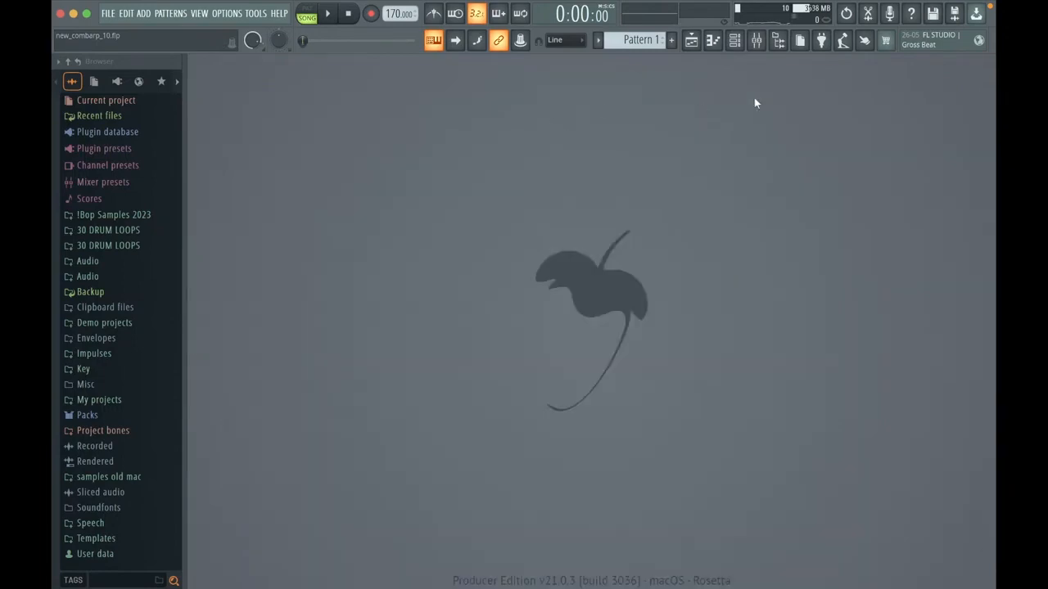
Step: Show the channel rack in the cleared workspace
left_click(755, 41)
left_click(749, 41)
left_click(745, 41)
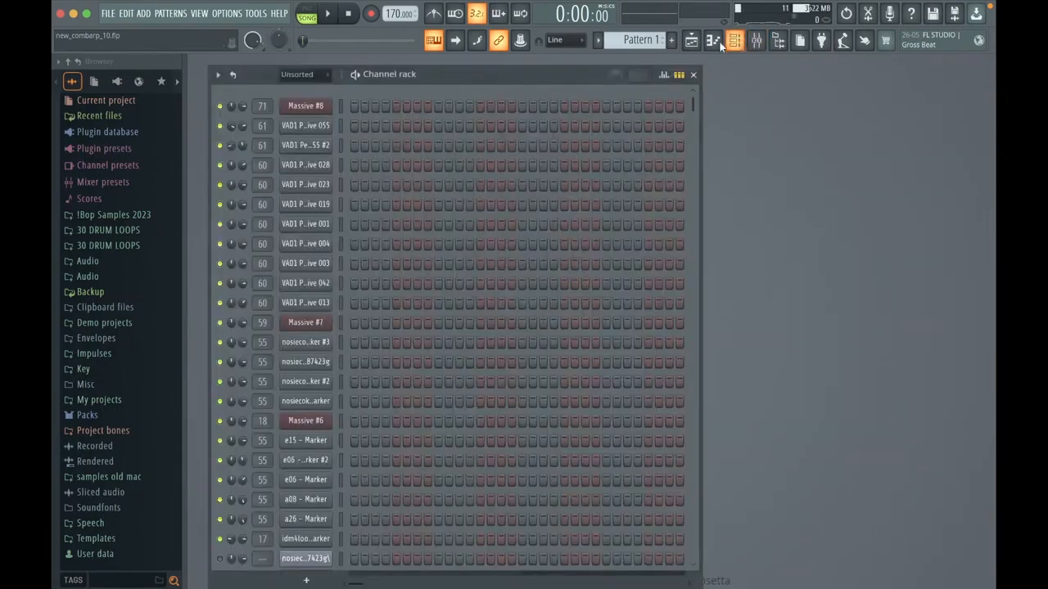
left_click(302, 106)
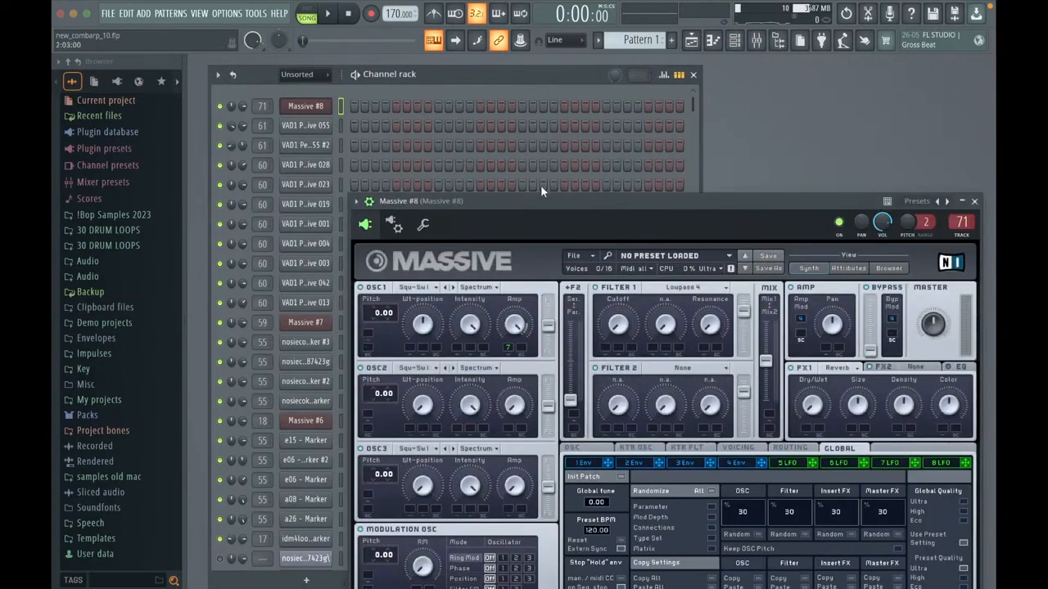
left_click_drag(527, 201, 521, 304)
left_click(317, 106)
Step: Open the first Pattern 1 clip from the playlist to identify its instrument channel, and close the piano roll and playlist
left_click(690, 40)
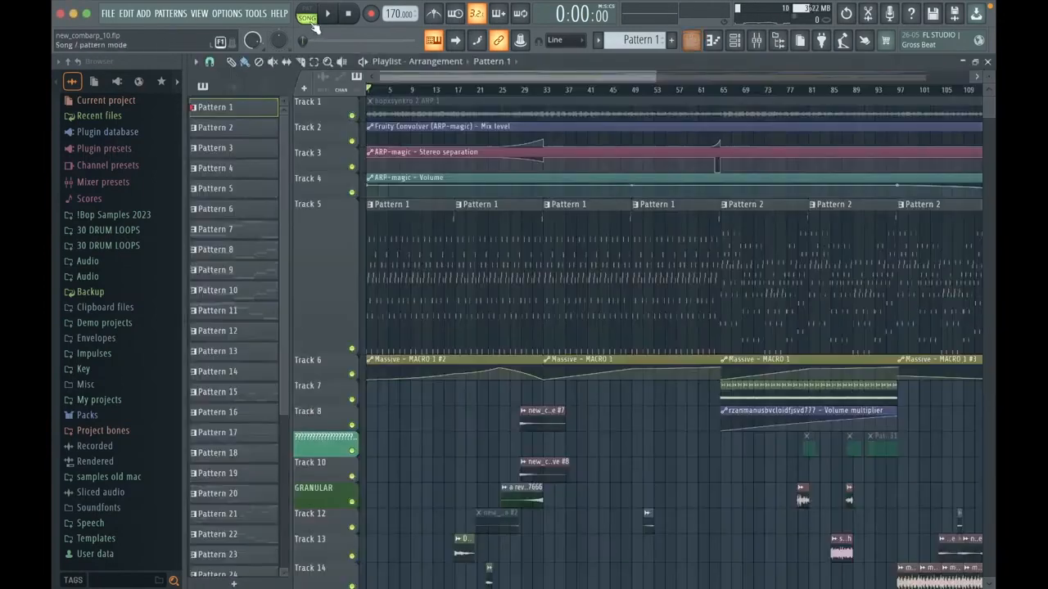
double_click(390, 235)
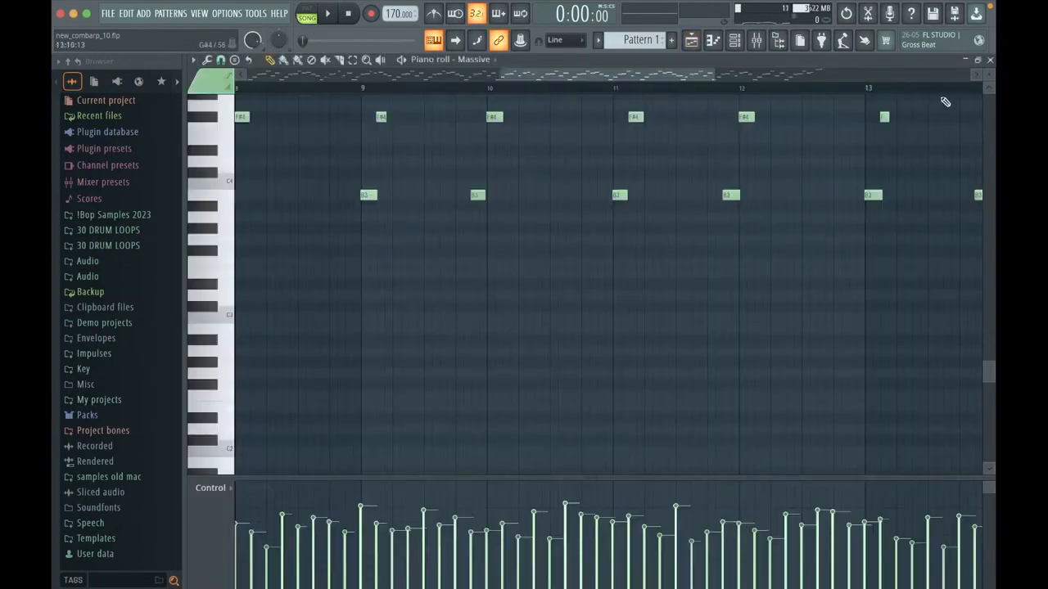
left_click(986, 62)
left_click(986, 62)
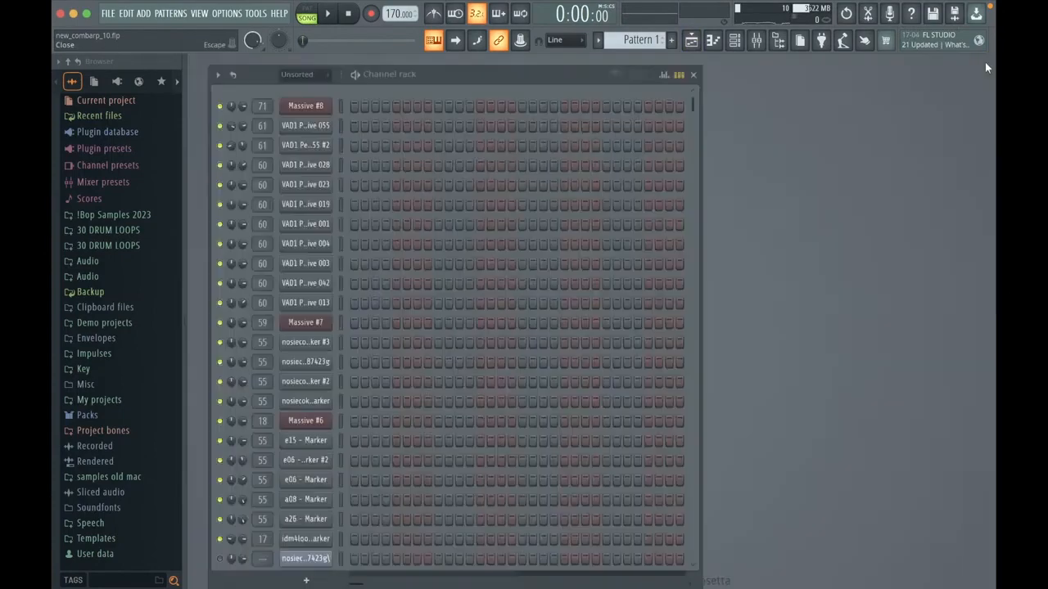
Step: Open the Massive (ARP-magic) instrument from the channel rack and position its window so the whole synth interface is visible
scroll(631, 131, "down", 5)
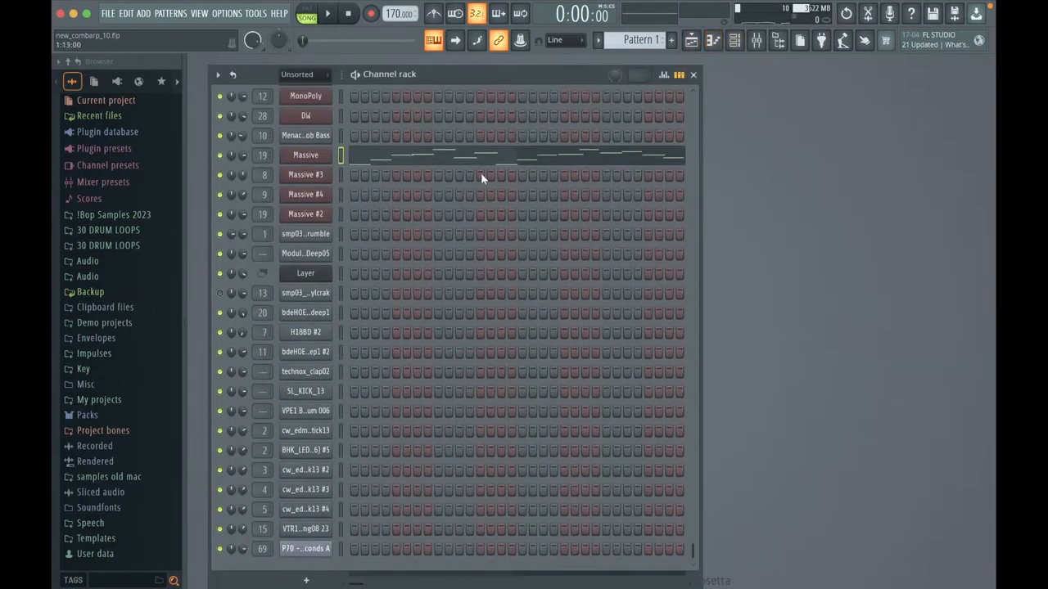
left_click(305, 155)
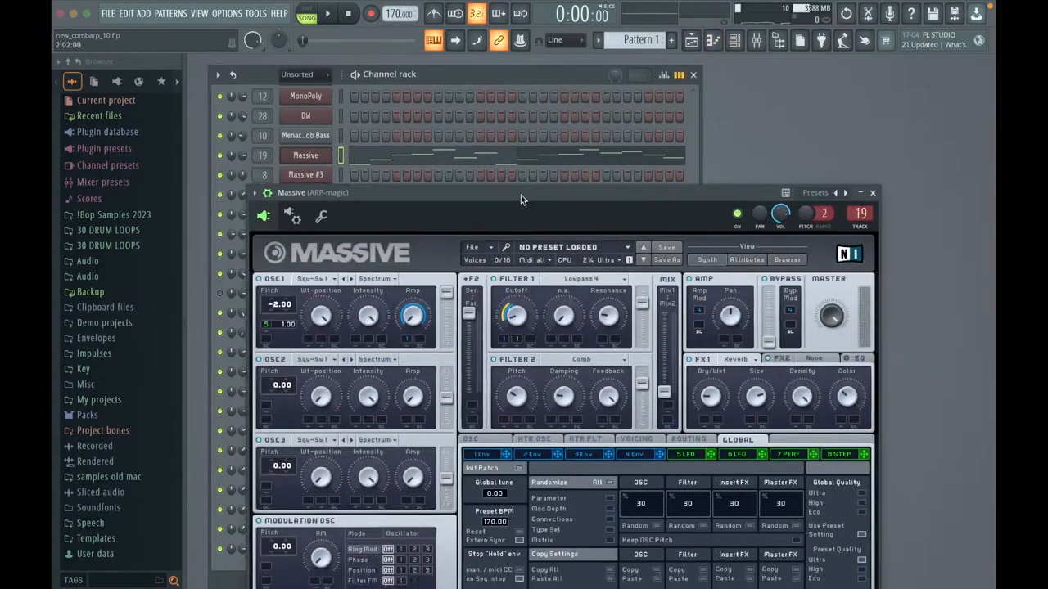
left_click_drag(520, 195, 489, 82)
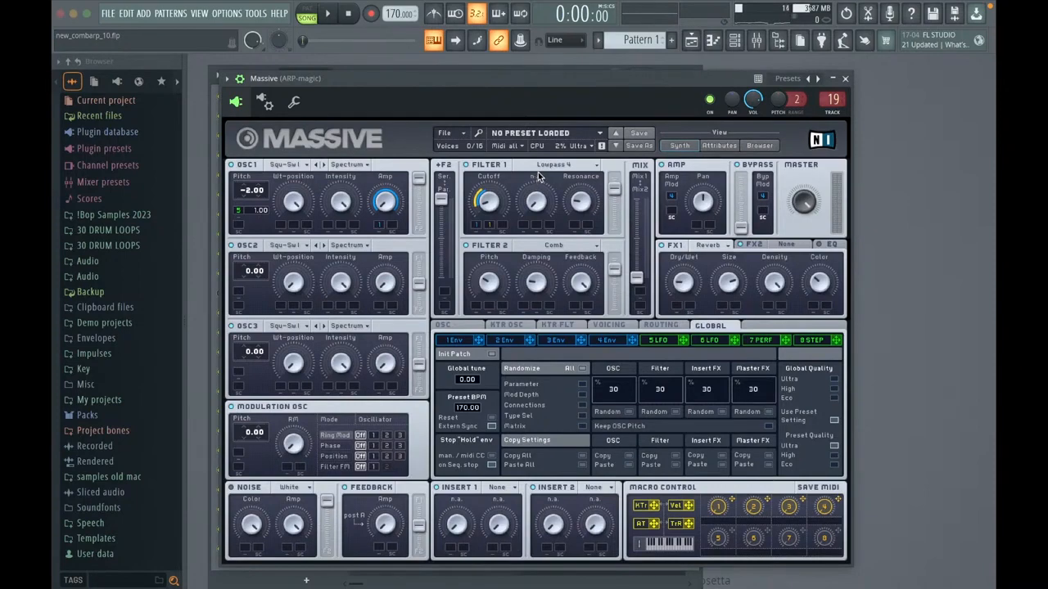
left_click_drag(502, 94, 525, 86)
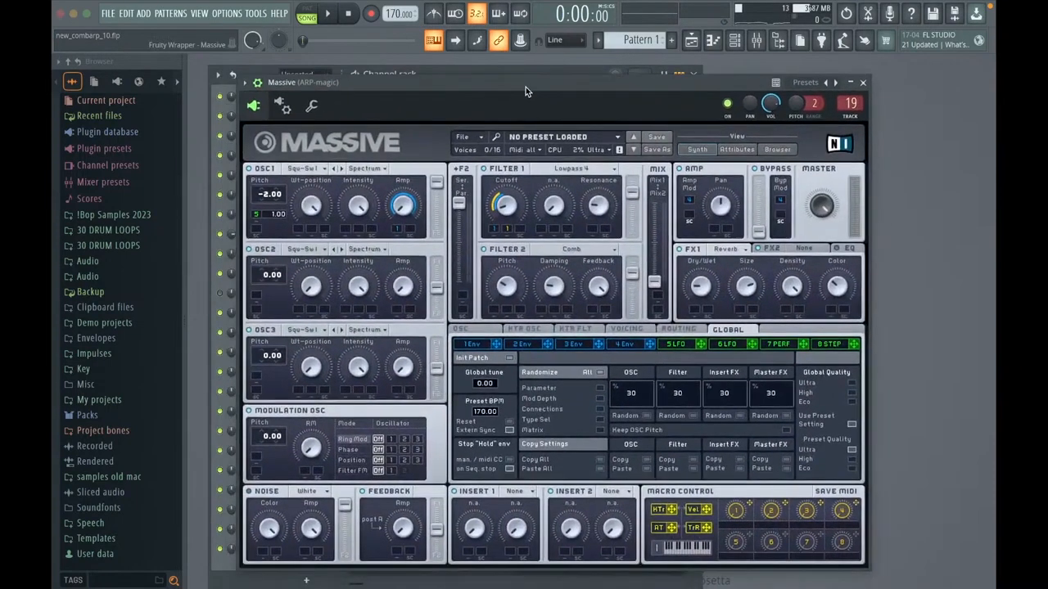
mouse_move(452, 99)
left_mouse_down()
mouse_move(461, 250)
mouse_move(449, 89)
left_mouse_up()
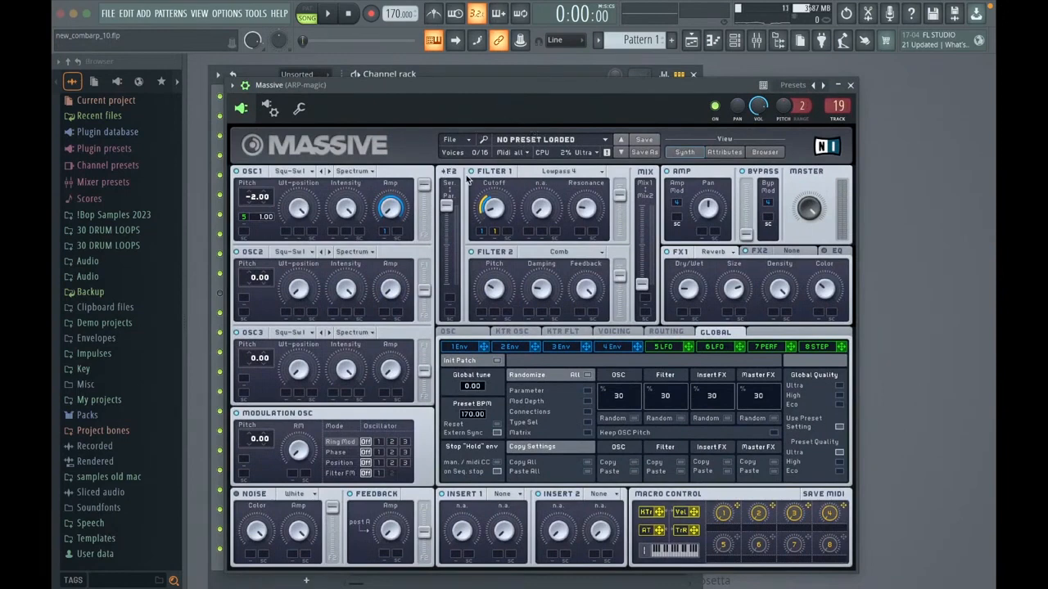
Step: Play a few notes to audition the Massive arp patch with both filters active
key("n")
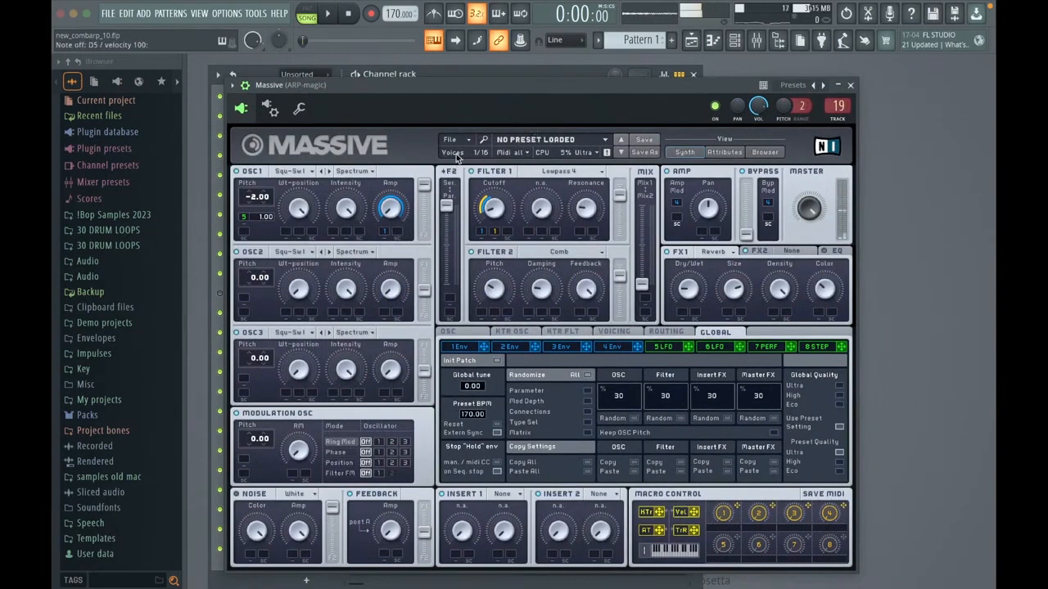
key("n")
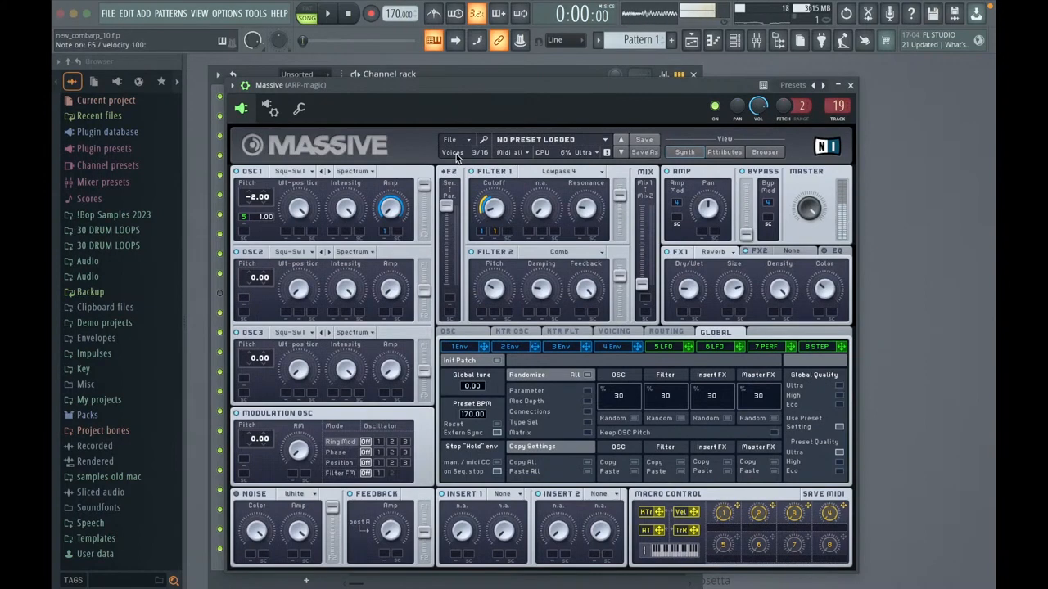
key("y")
key("u")
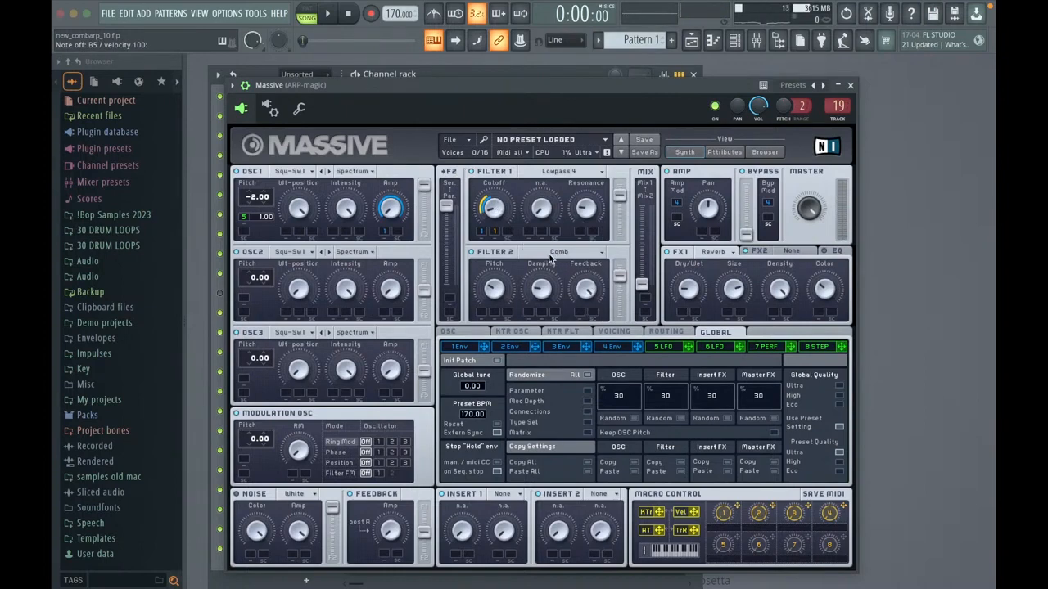
Step: Turn off Filter 2 in Massive and play several notes to hear the patch without the comb filter
left_click(472, 252)
key("n")
key("n")
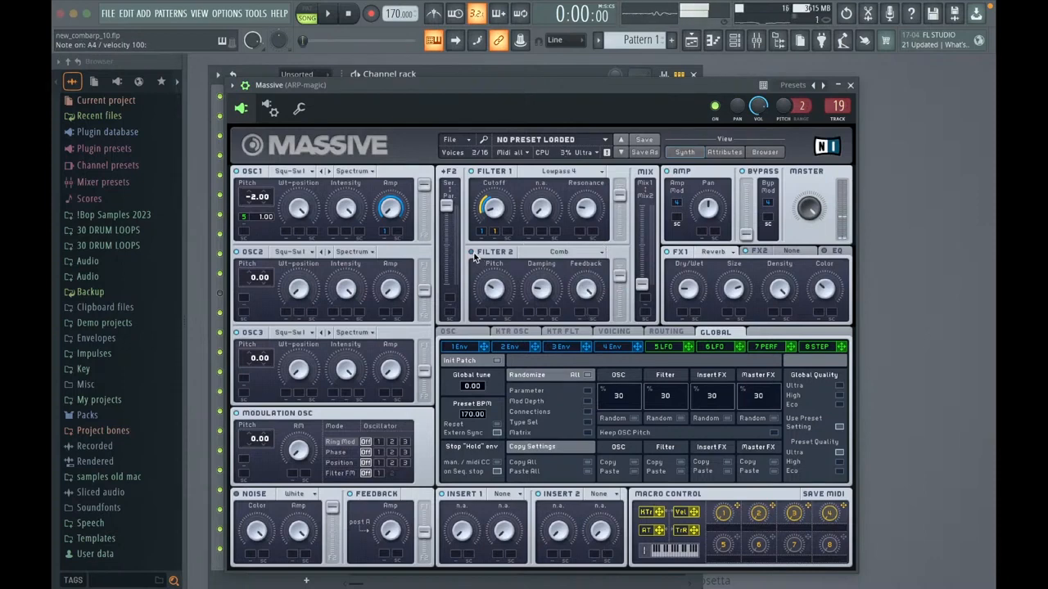
key("n")
key("y")
key("y")
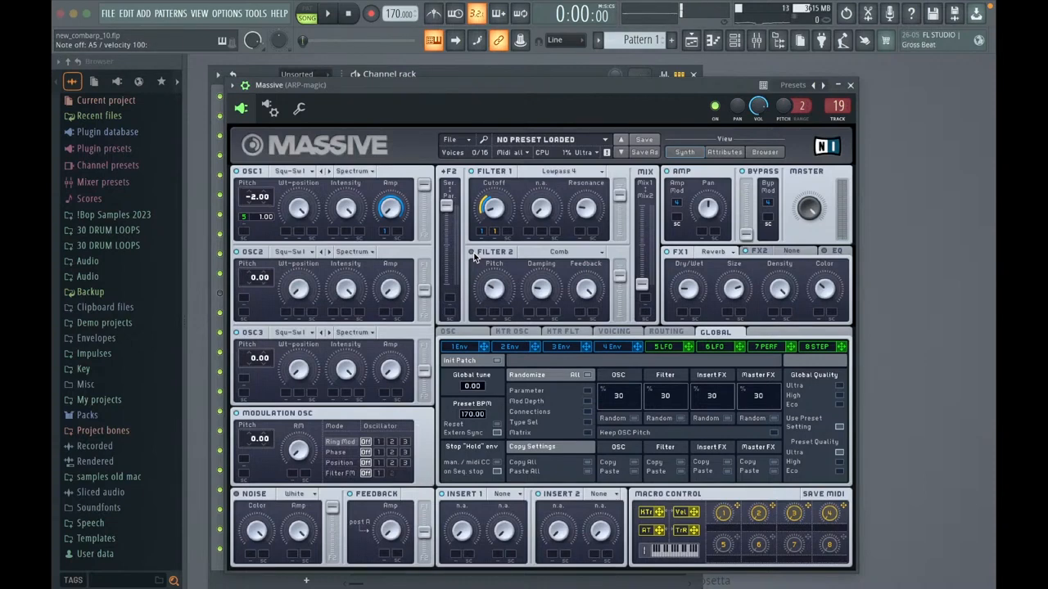
key("u")
key("e")
key("u")
Step: Show the settings of envelope 1 and replay a note to hear how it shapes the sound
left_click(463, 347)
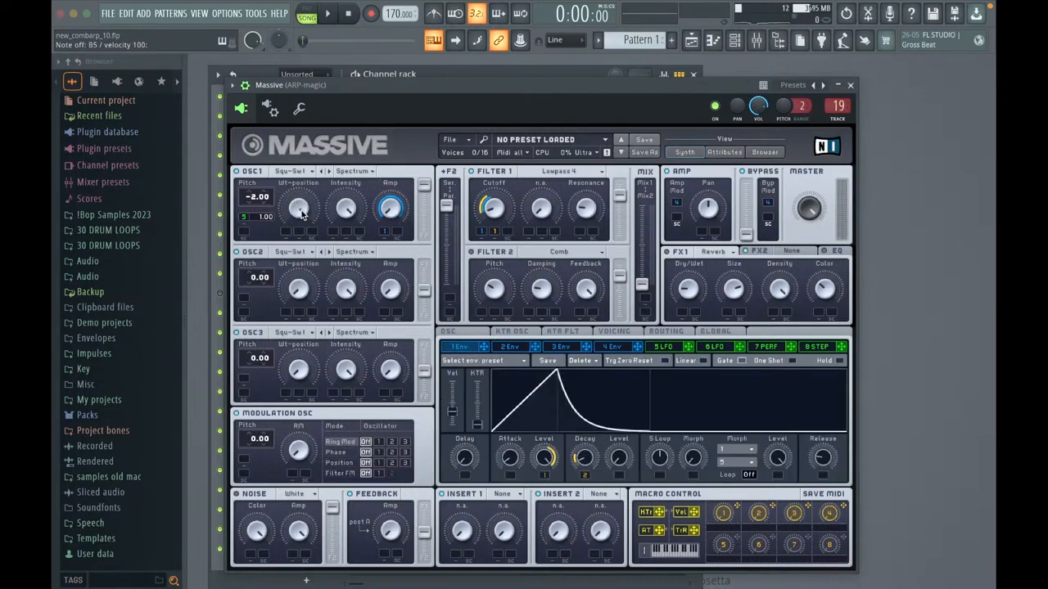
key("u")
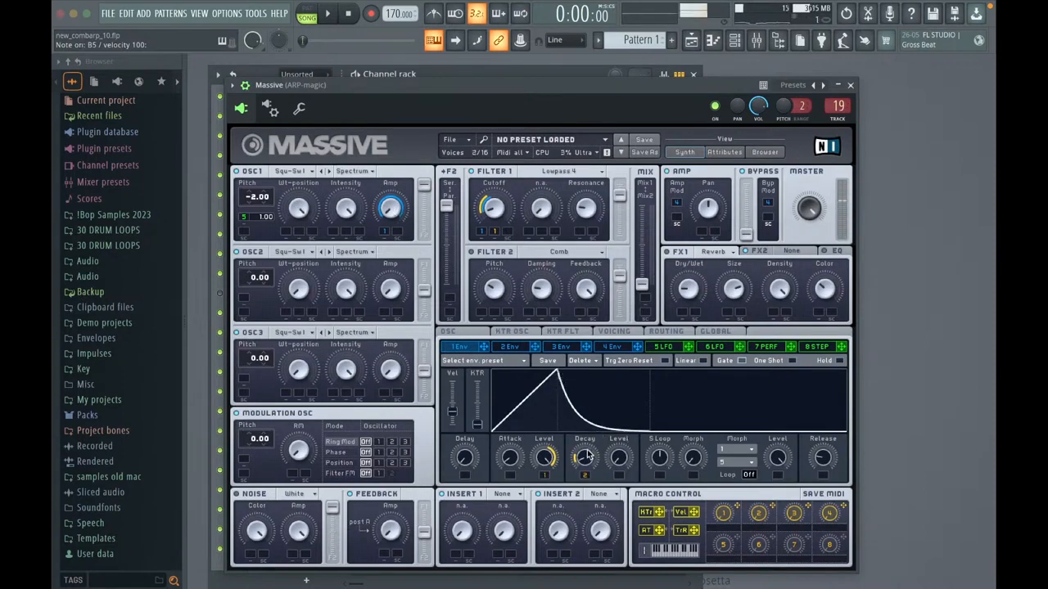
key("u")
Step: Compare a repeated note with Filter 1 switched off and with it switched back on
key("u")
left_click(471, 172)
key("u")
key("u")
key("u")
key("u")
key("u")
key("u")
left_click(472, 174)
key("u")
key("u")
key("u")
key("u")
key("u")
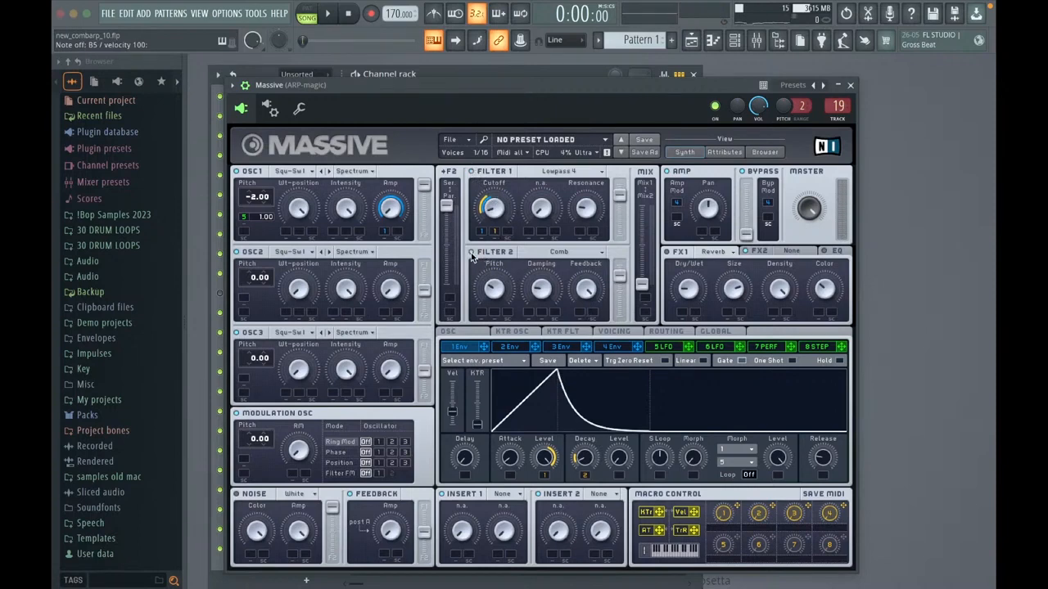
Step: Enable Filter 2, disable Filter 1, and replay the note to hear the comb filter alone
key("u")
key("u")
key("u")
Step: Vary Filter 2's comb Feedback while playing notes, returning it to about 99
key("u")
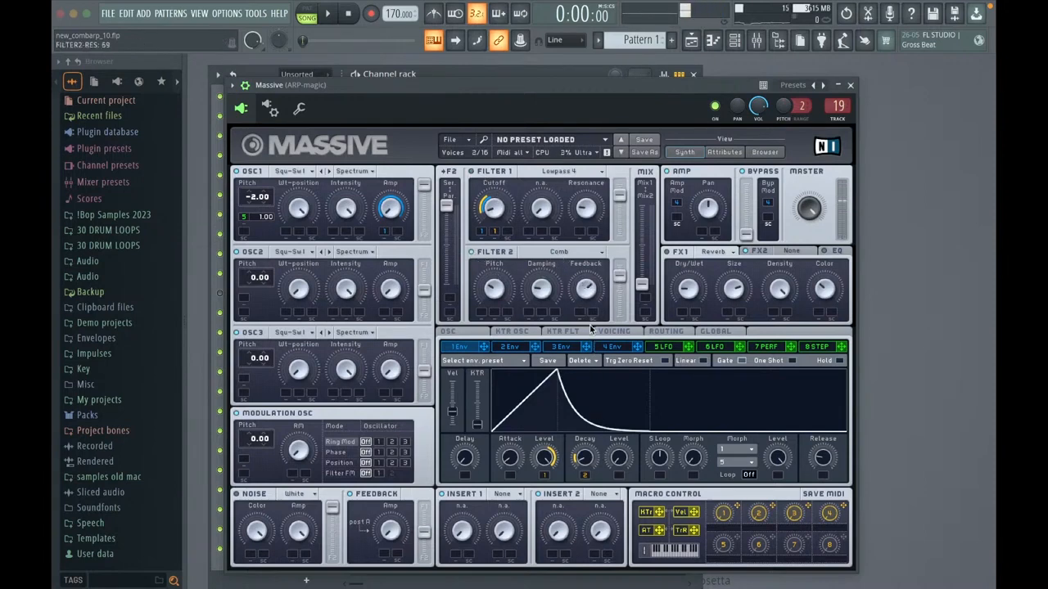
left_click_drag(590, 326, 590, 285)
key("u")
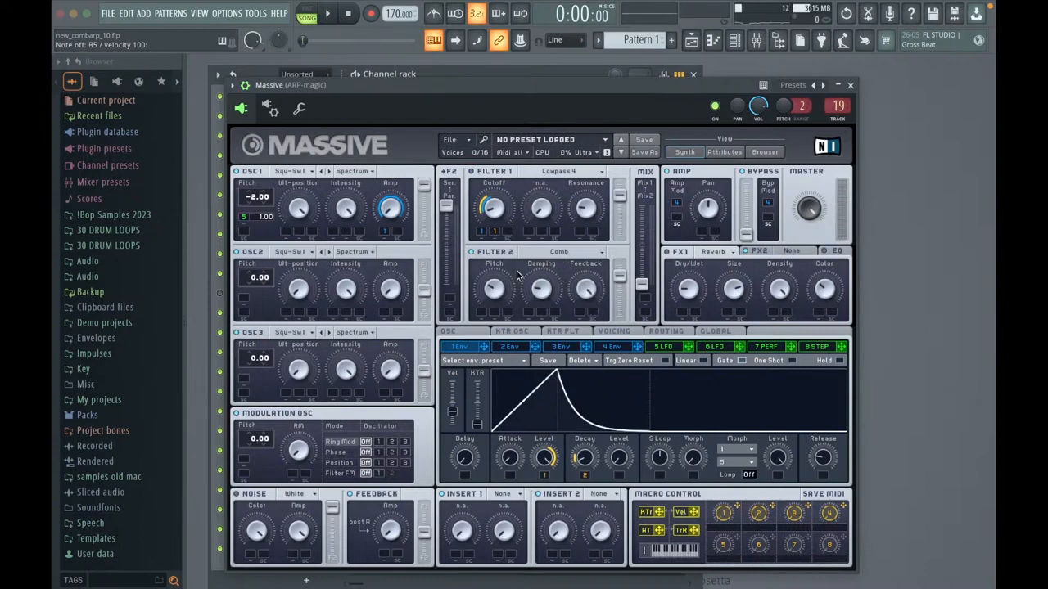
key("m")
left_click_drag(587, 290, 591, 320)
key("m")
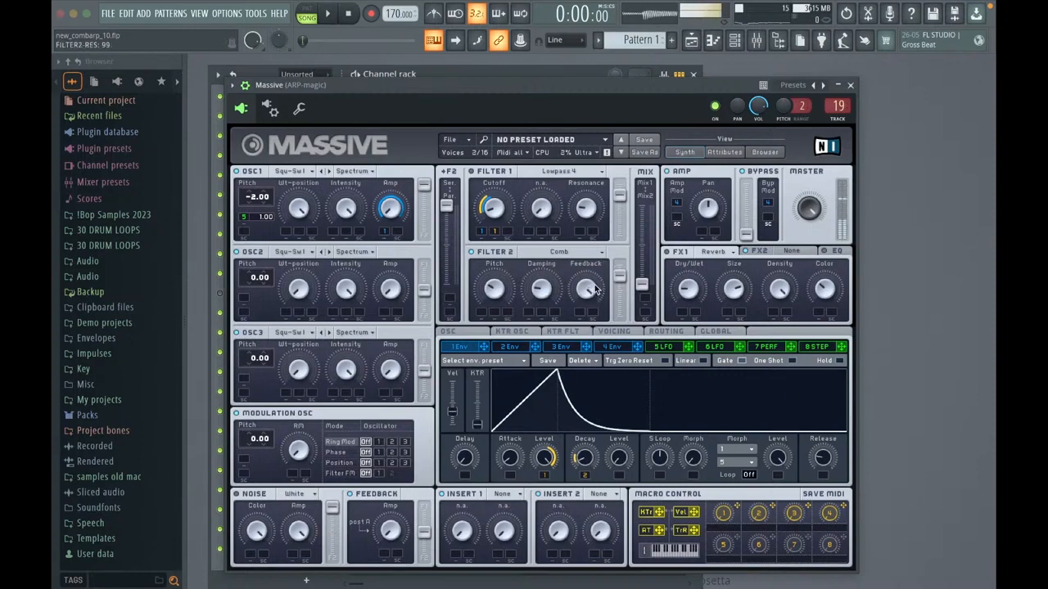
key("e")
key("u")
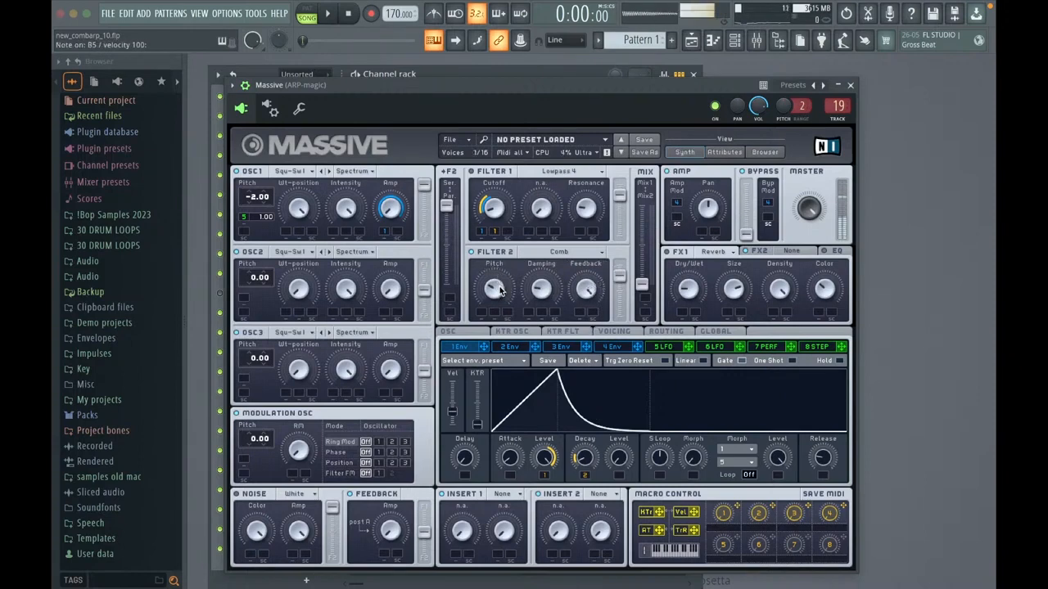
key("u")
Step: Adjust the comb filter's Pitch in Filter 2 down and up, with a small Feedback tweak, to compare the tones
left_click_drag(502, 277, 500, 294)
mouse_move(587, 289)
left_mouse_down()
mouse_move(589, 399)
mouse_move(592, 282)
left_mouse_up()
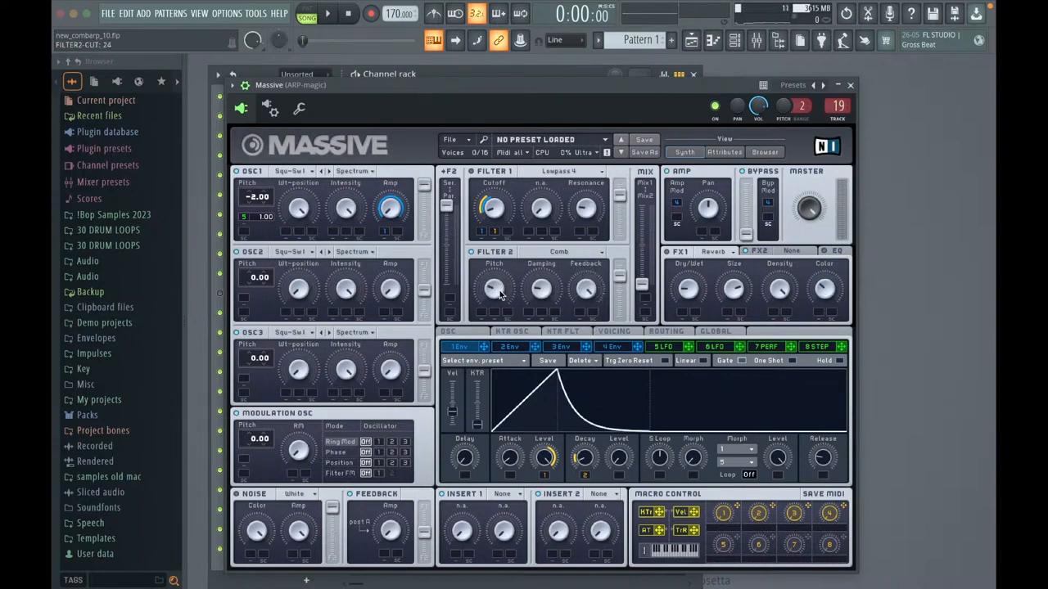
left_click_drag(499, 291, 508, 278)
left_click_drag(499, 289, 502, 294)
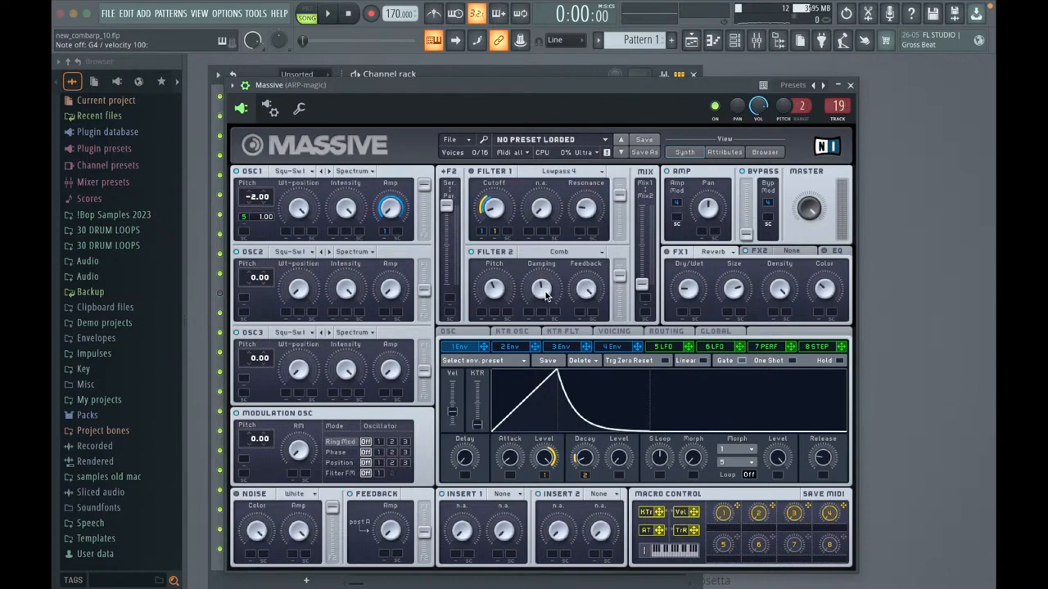
Step: Raise Filter 2's Damping to maximum and bring it back down to a low setting, and lower its Pitch slightly
left_click_drag(545, 293, 546, 274)
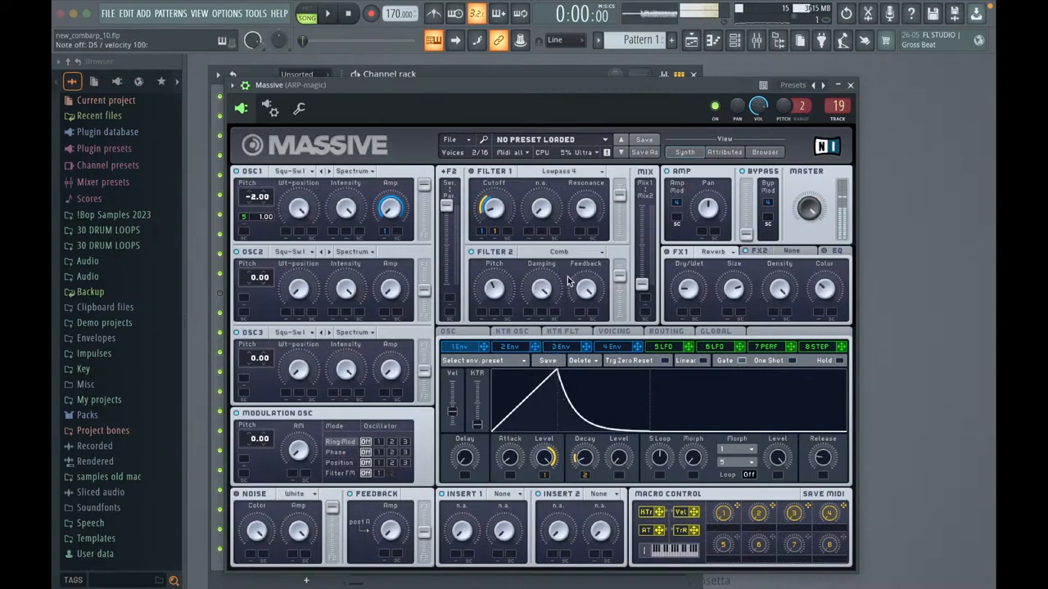
left_click_drag(547, 289, 550, 358)
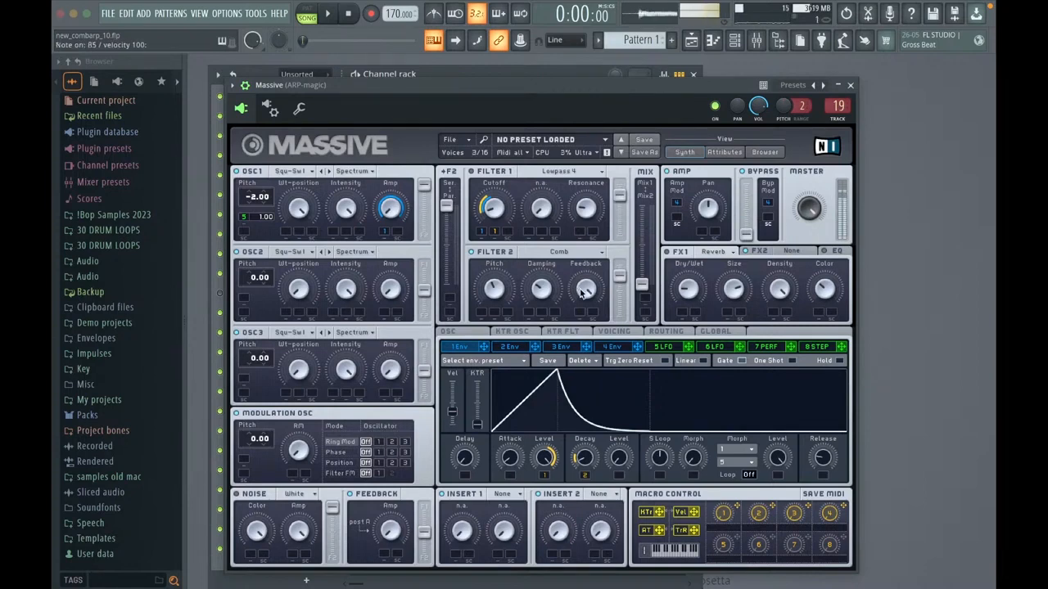
left_click_drag(496, 293, 495, 296)
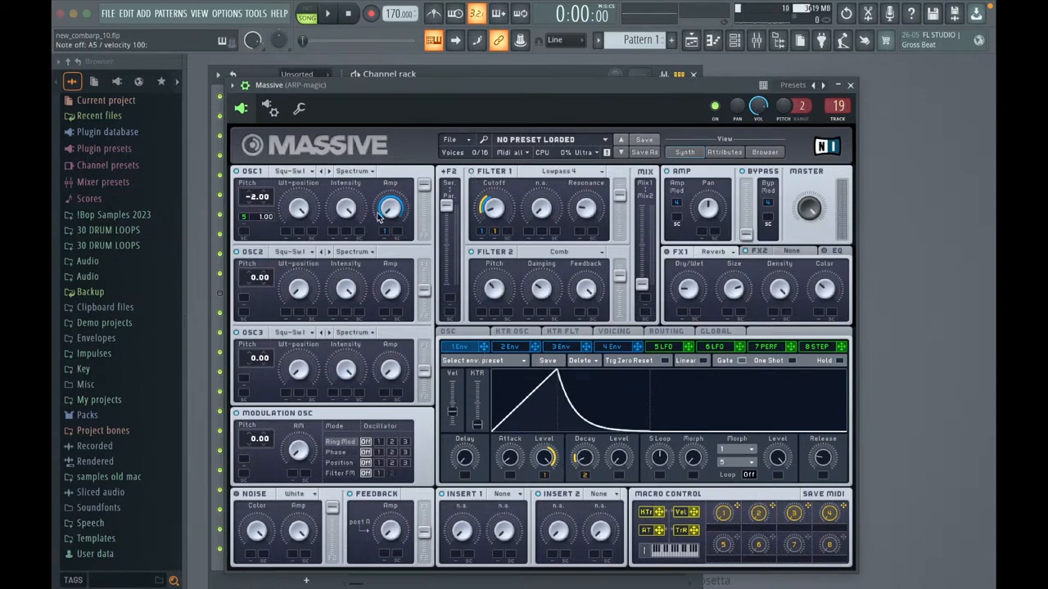
Step: Review Massive's second, third, first and fourth envelopes while playing notes, comparing them with the oscillator Amp and Filter 1 Cutoff modulation
left_click(522, 348)
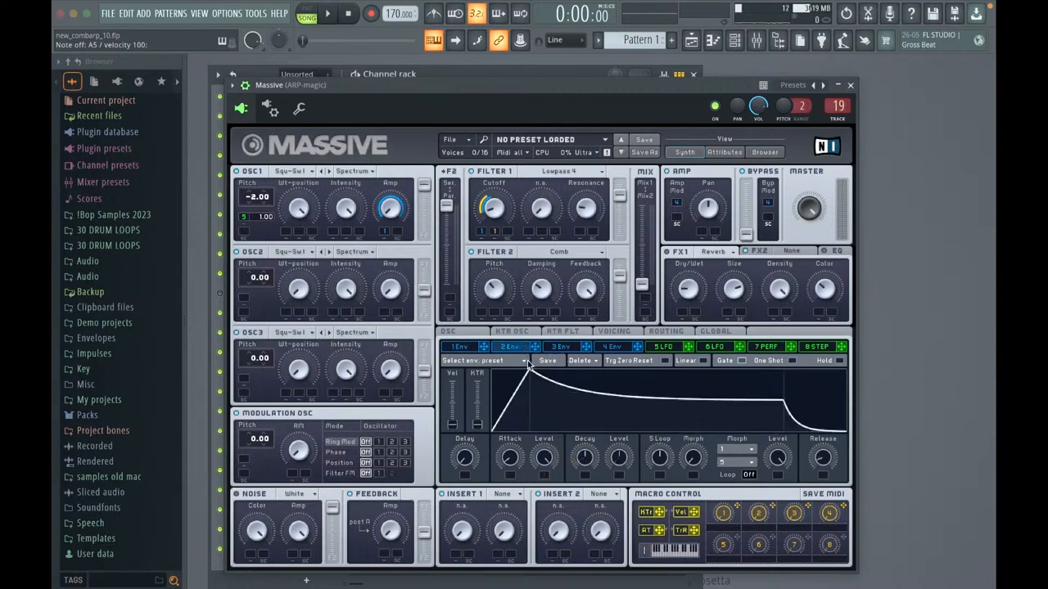
left_click(609, 348)
left_click(465, 348)
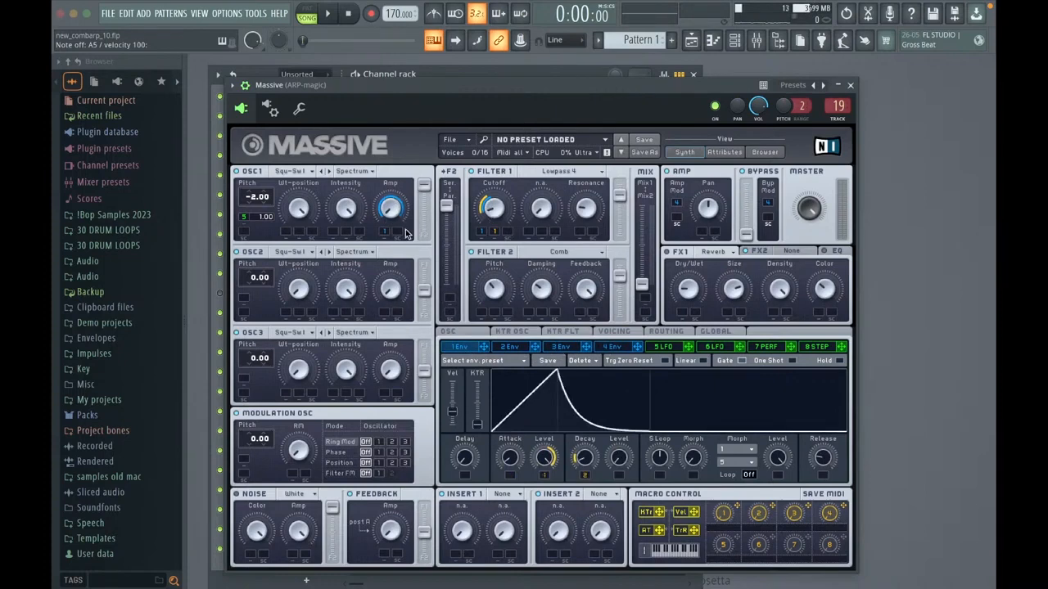
key("z")
left_click(614, 348)
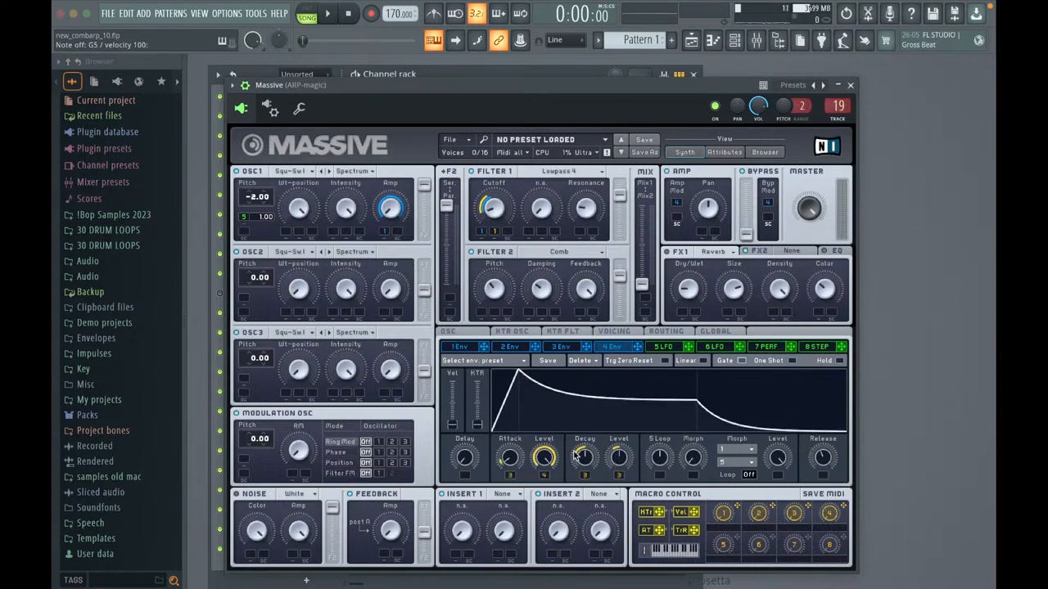
key("b")
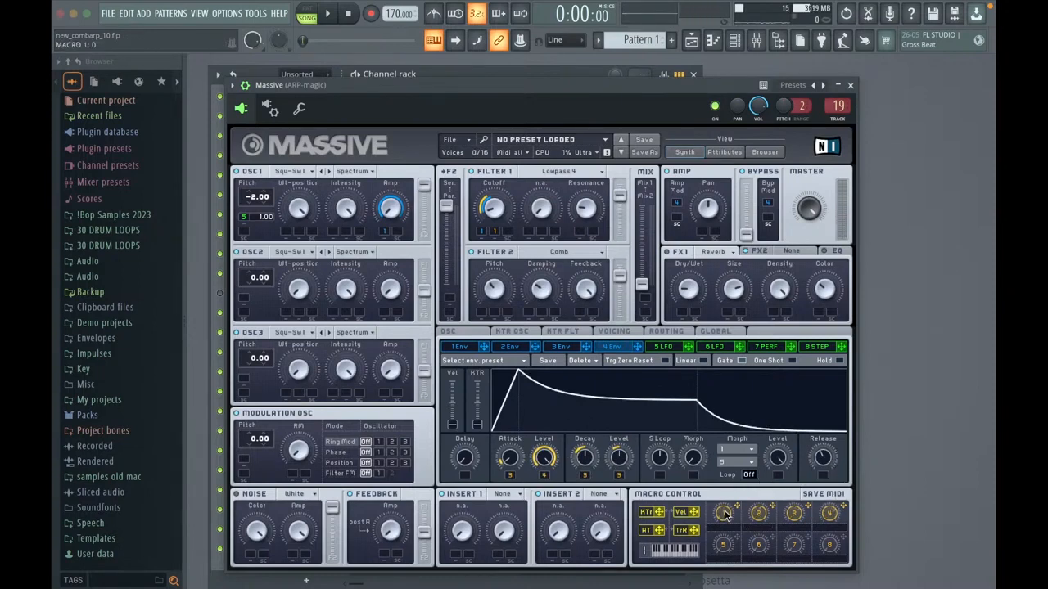
key("b")
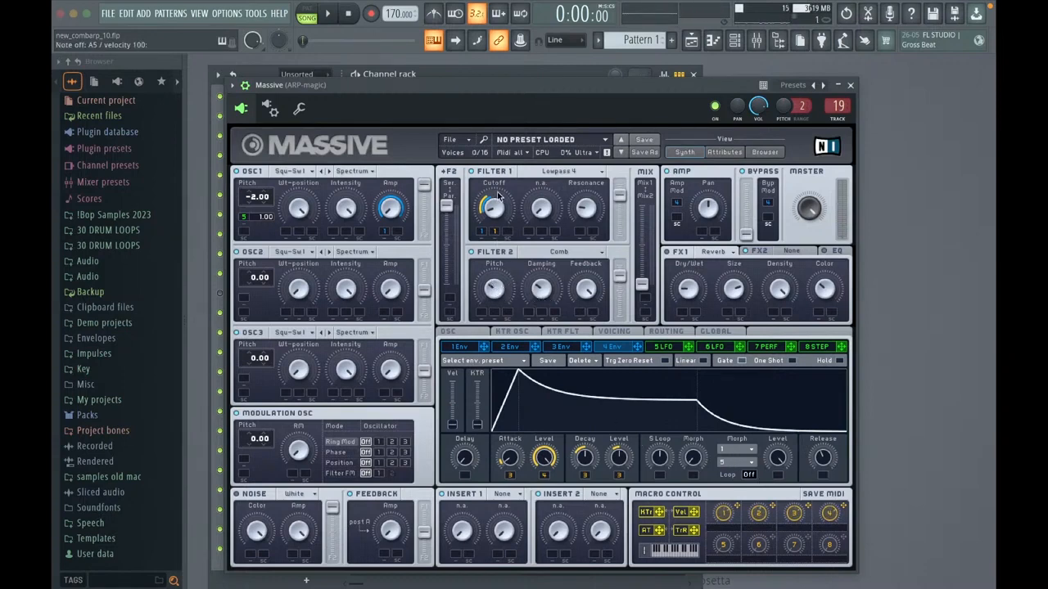
Step: Step through Massive's factory presets, loading 1991, and close the synth window
left_click(620, 152)
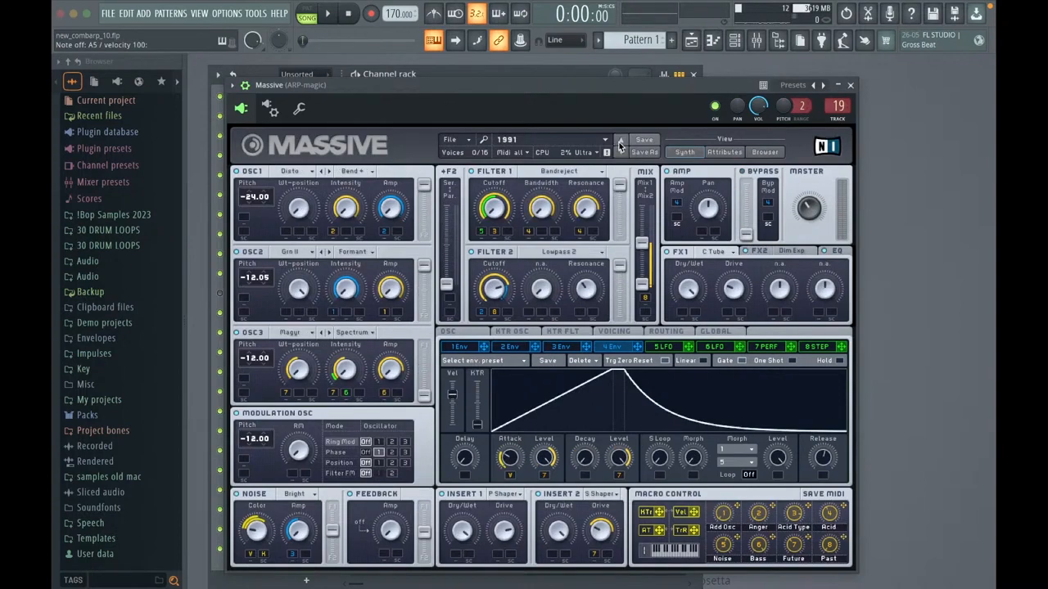
left_click(620, 152)
left_click(850, 85)
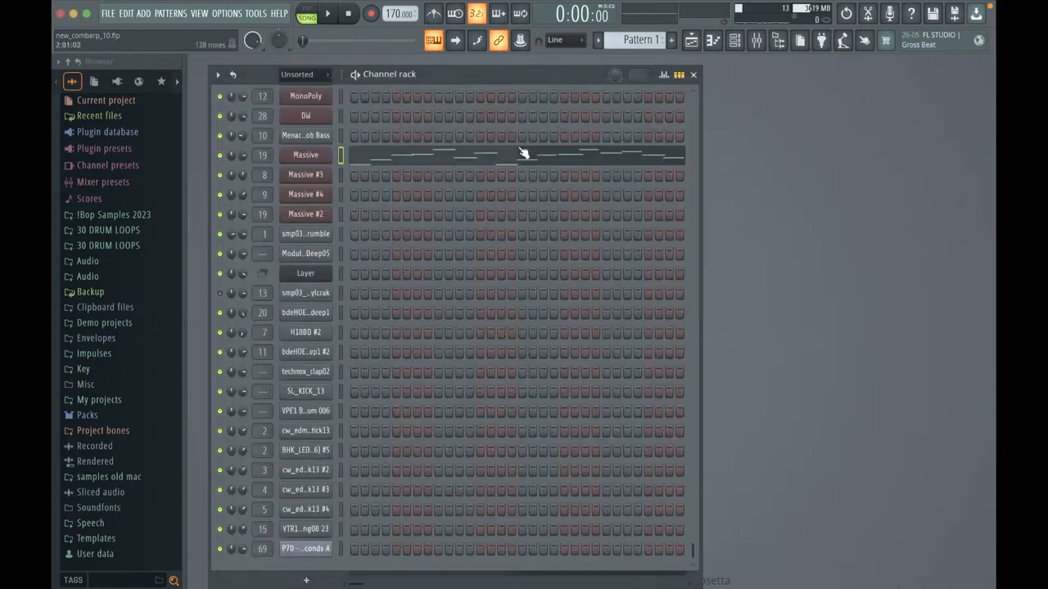
Step: Reopen the recent project new_combarp_10.flp, setting its data folder to the current project's folder and accepting the missing plugins report
left_click(109, 14)
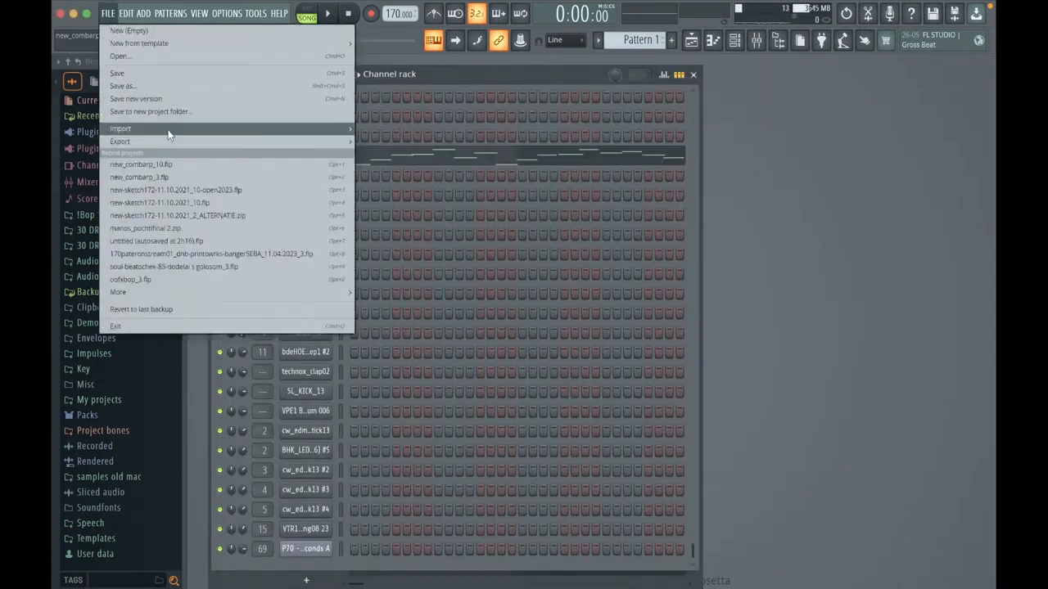
left_click(179, 160)
left_click(554, 337)
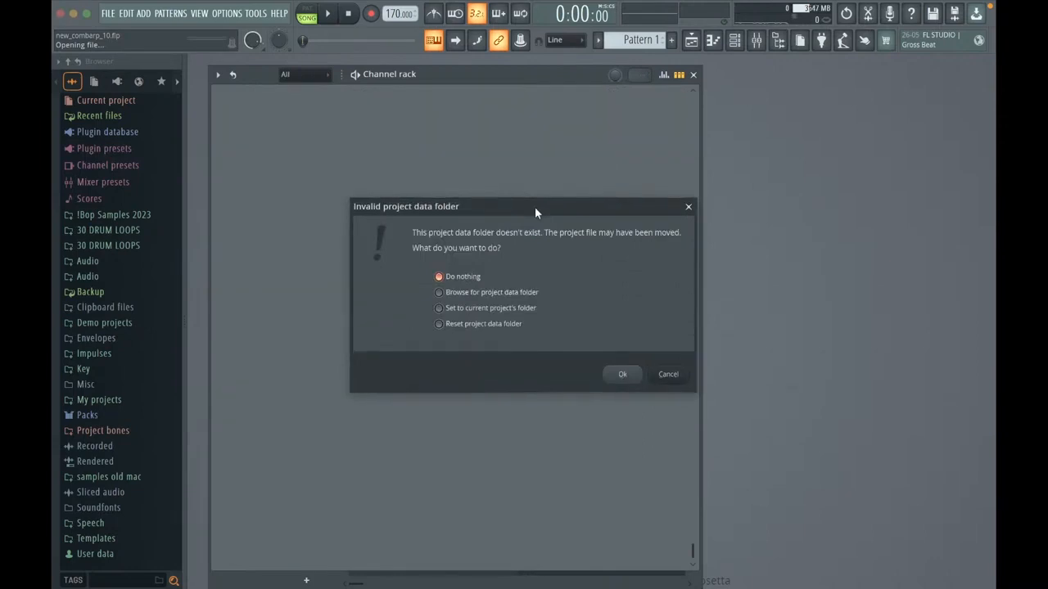
left_click(536, 308)
left_click(616, 374)
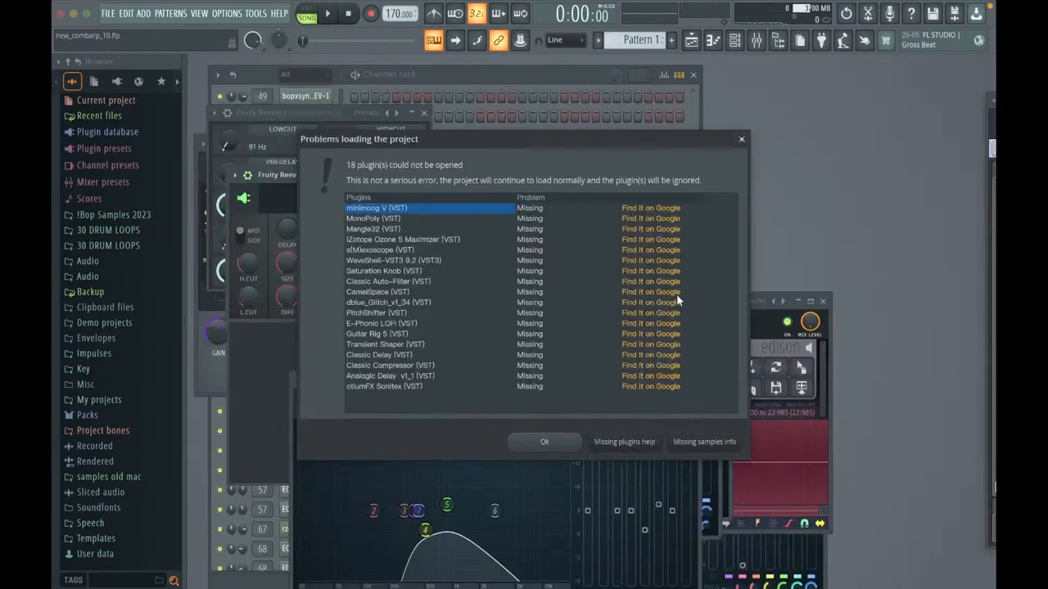
left_click(545, 441)
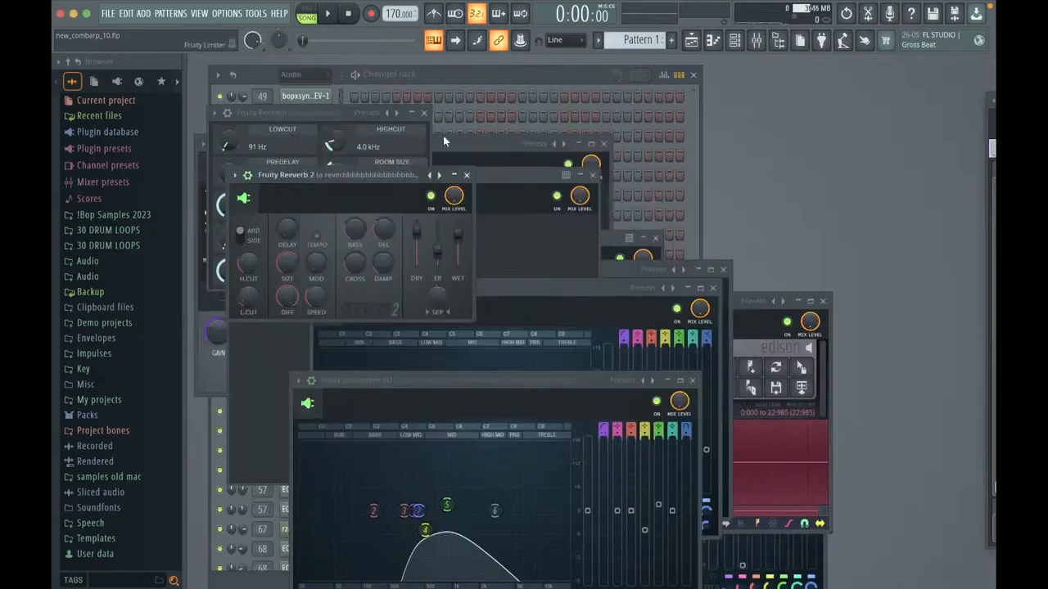
Step: Close all open plugin windows and the Channel rack, and show the Playlist
left_click(453, 70)
scroll(456, 84, "up", 8)
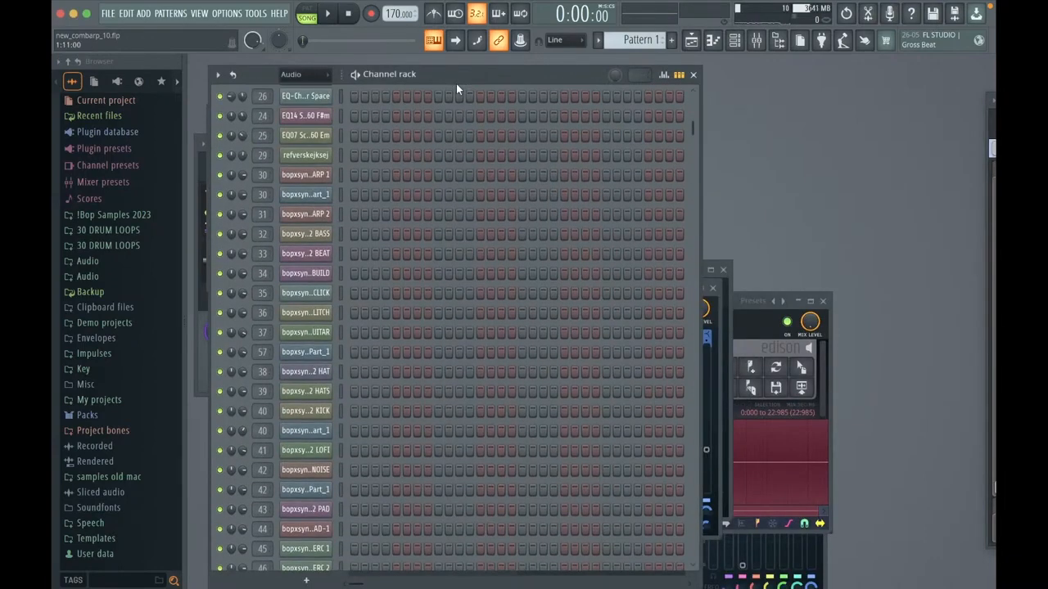
key("F12")
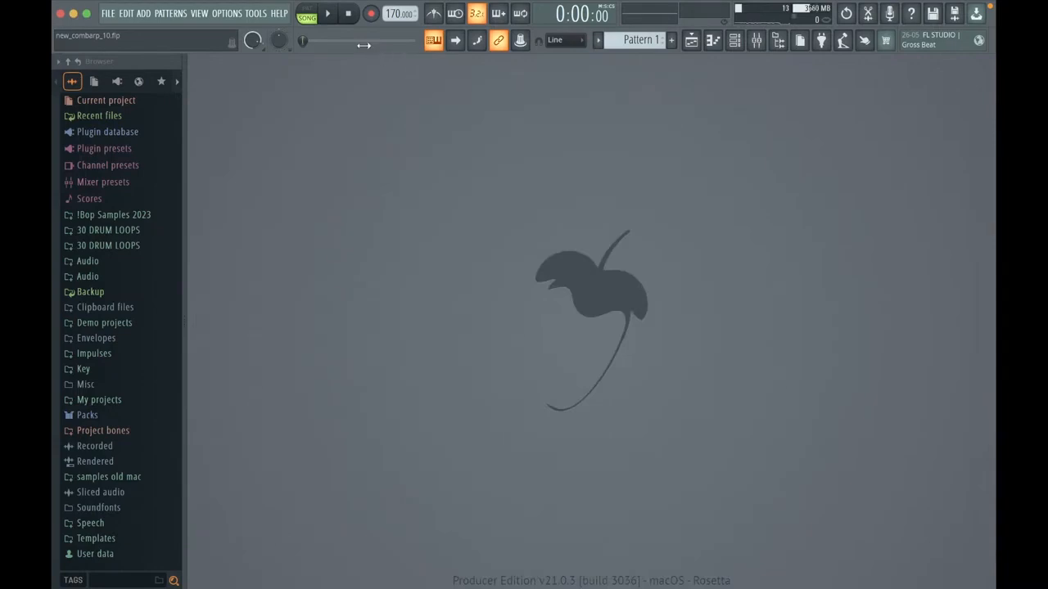
key("F5")
Step: Solo Track 5, which holds the Pattern 1 and Pattern 2 arp clips, in the Playlist
right_click(347, 419)
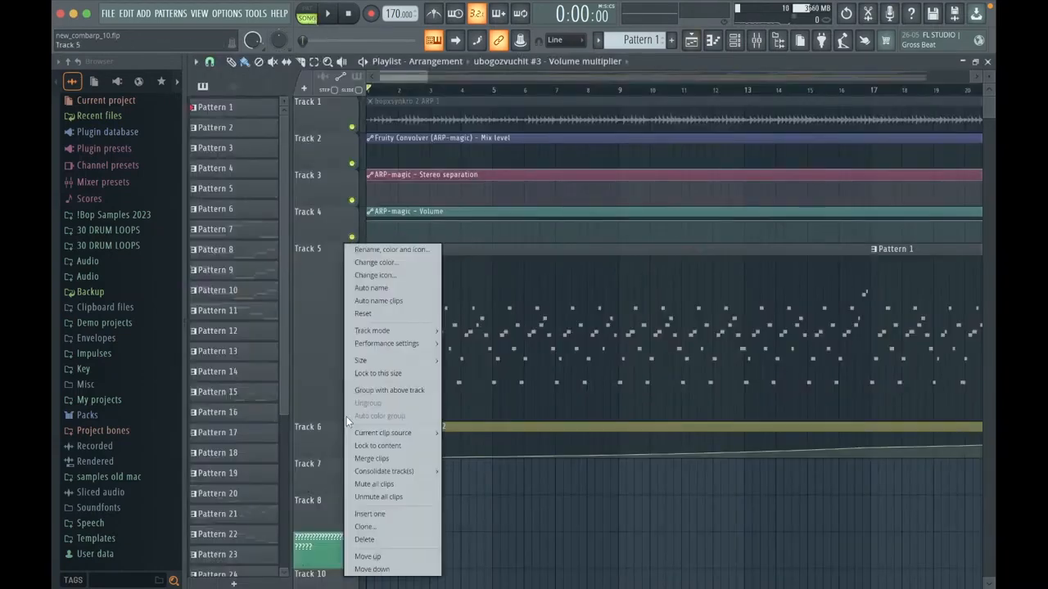
left_click(343, 412)
right_click(344, 413)
left_click(565, 467)
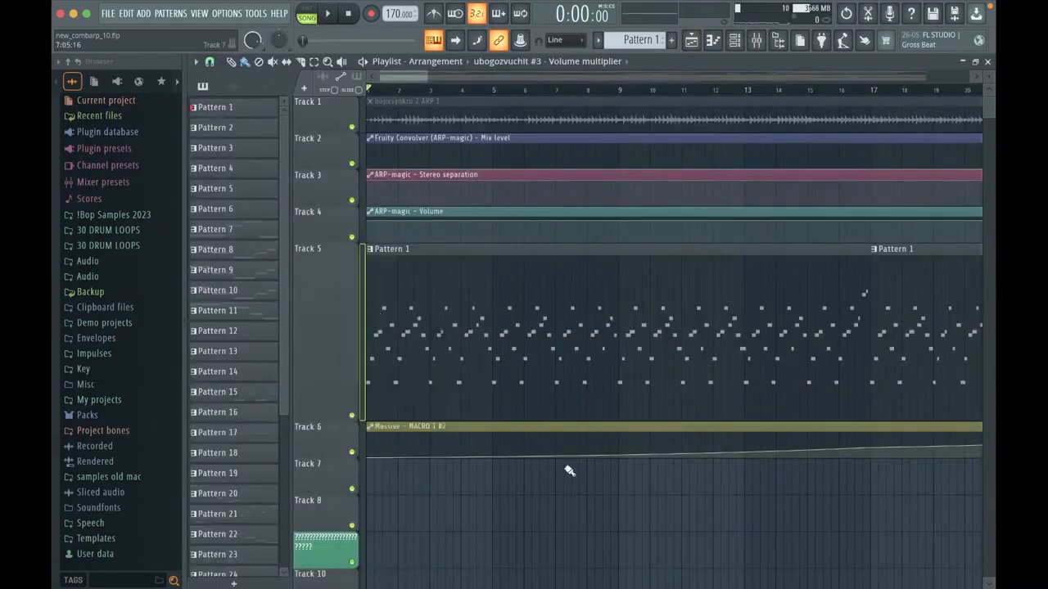
scroll(569, 471, "down", 10)
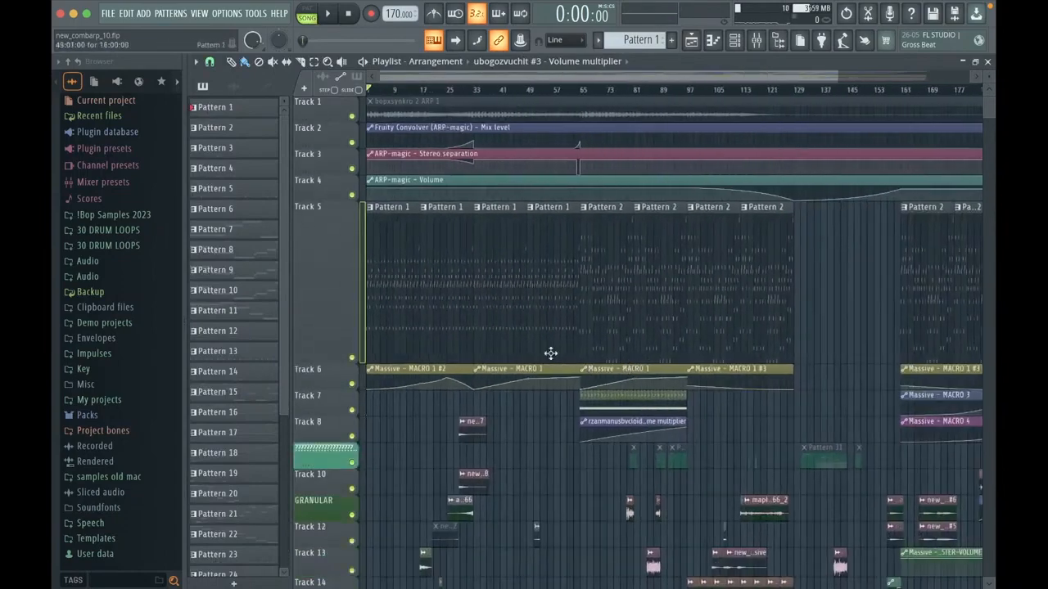
right_click(351, 358)
Step: Move the playhead to bar 65, select bars 65 to 81 over the first Pattern 2 clip, and play the soloed arp
scroll(585, 311, "up", 6)
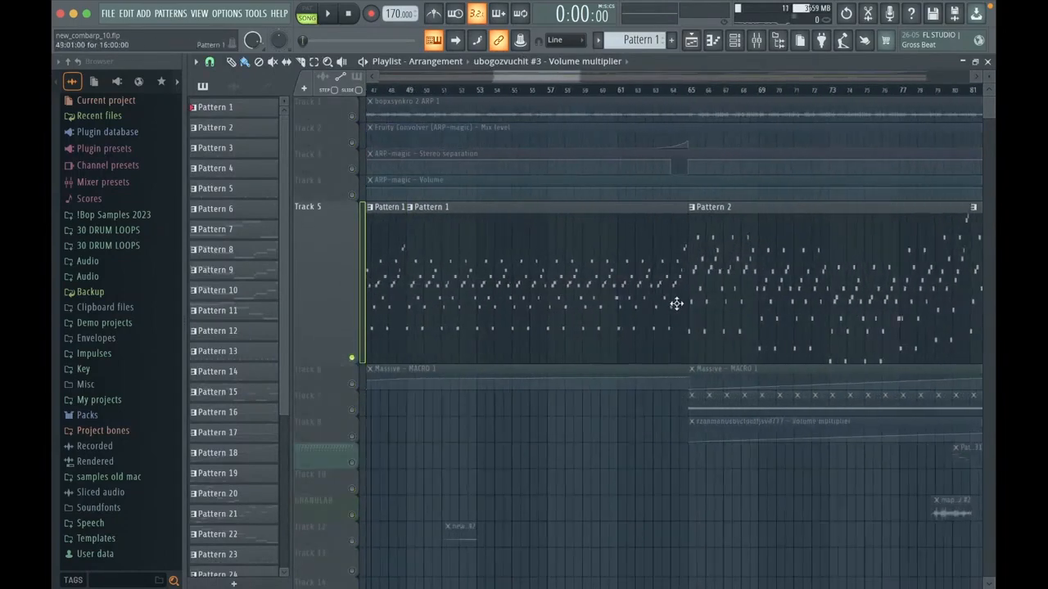
scroll(737, 294, "right", 3)
left_click(464, 90)
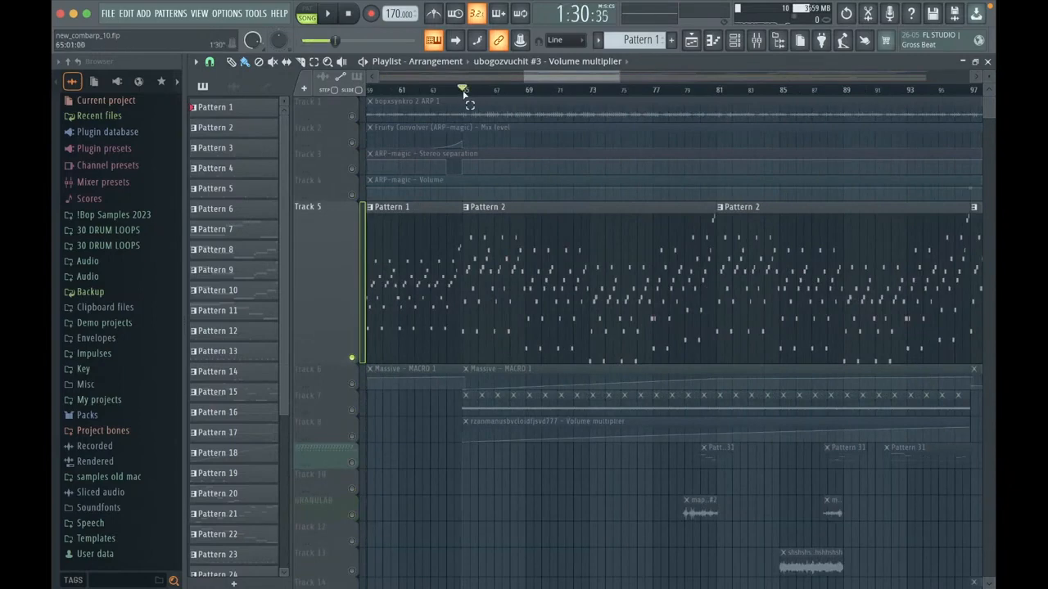
left_click_drag(463, 93, 718, 117)
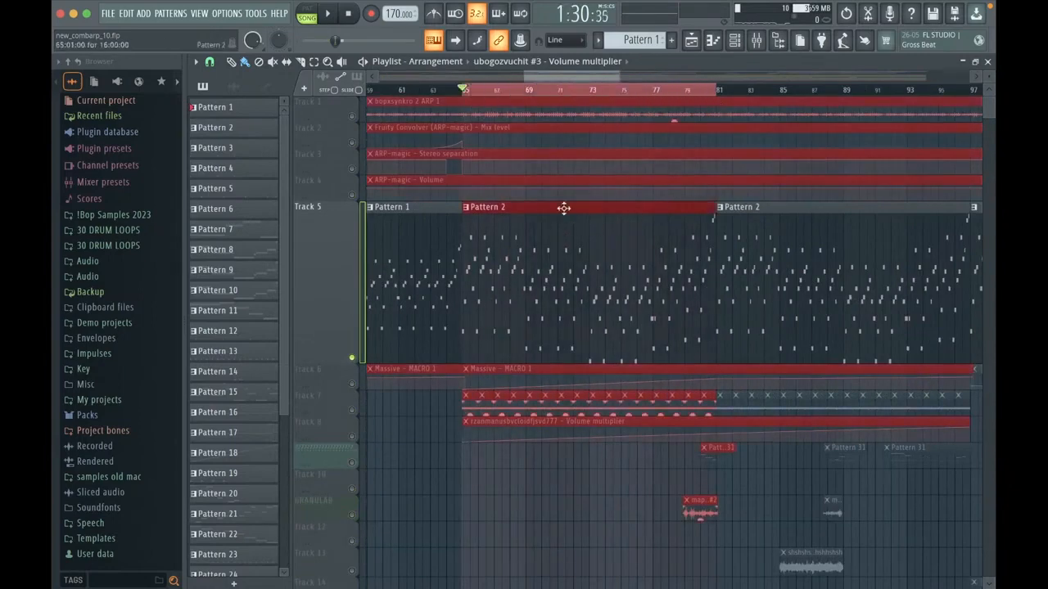
scroll(486, 234, "up", 3)
key("space")
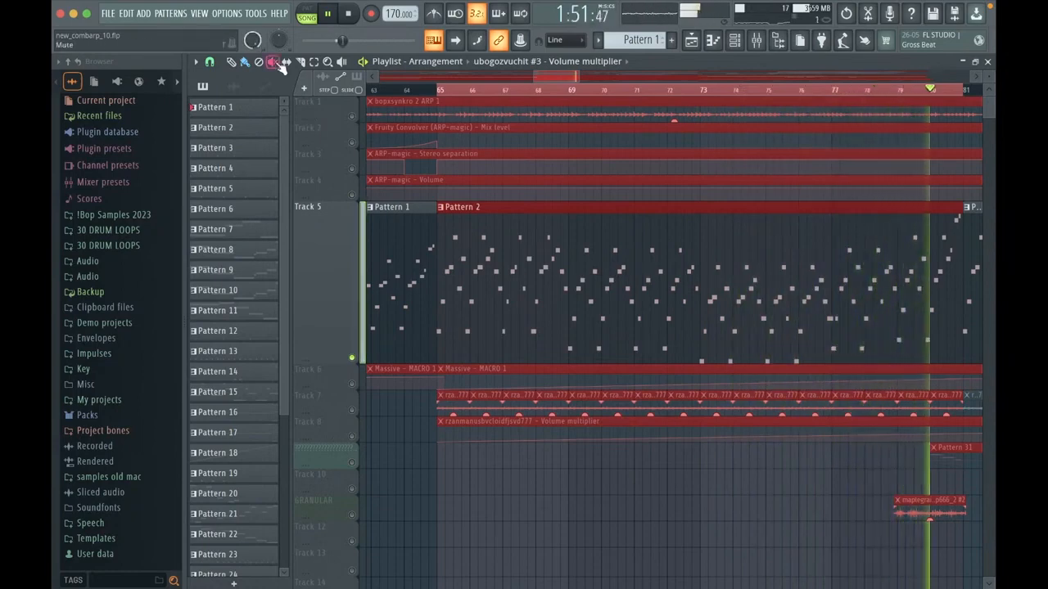
key("space")
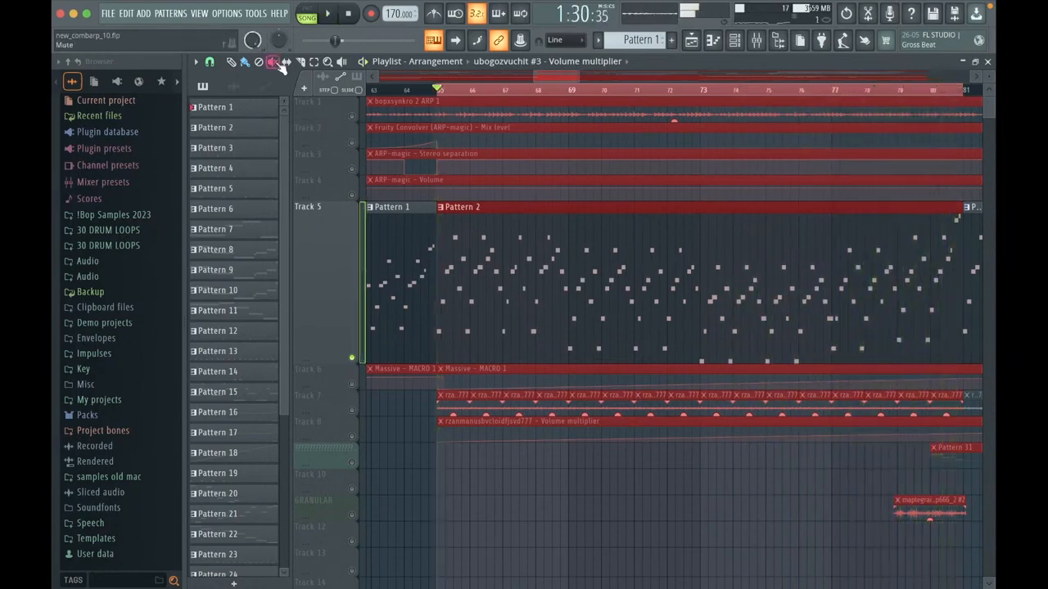
Step: Switch to the browser to read the YouTube live chat, and return to FL Studio
scroll(533, 199, "down", 2)
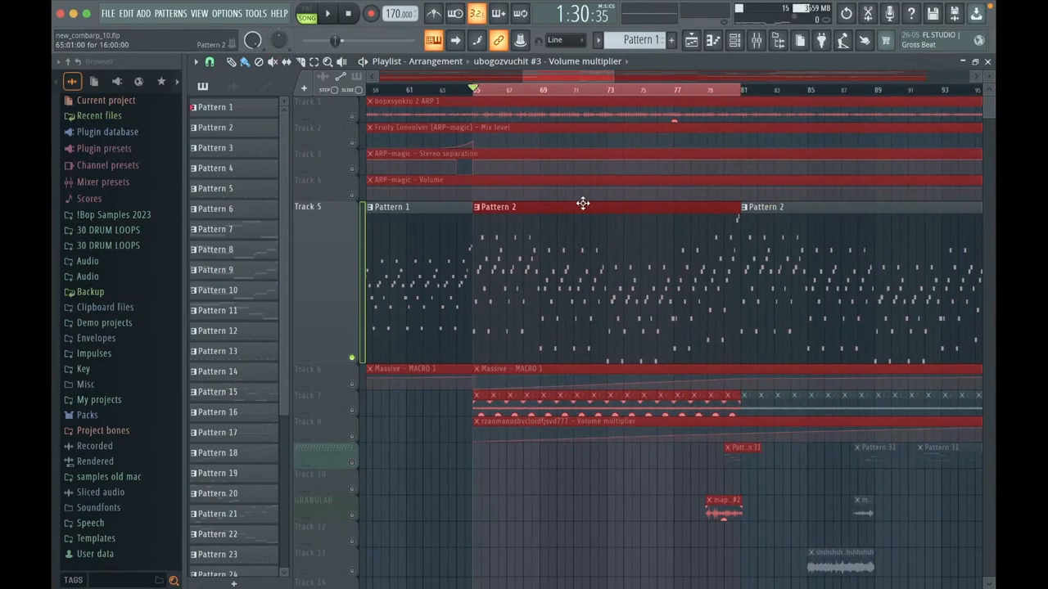
key("super+Tab")
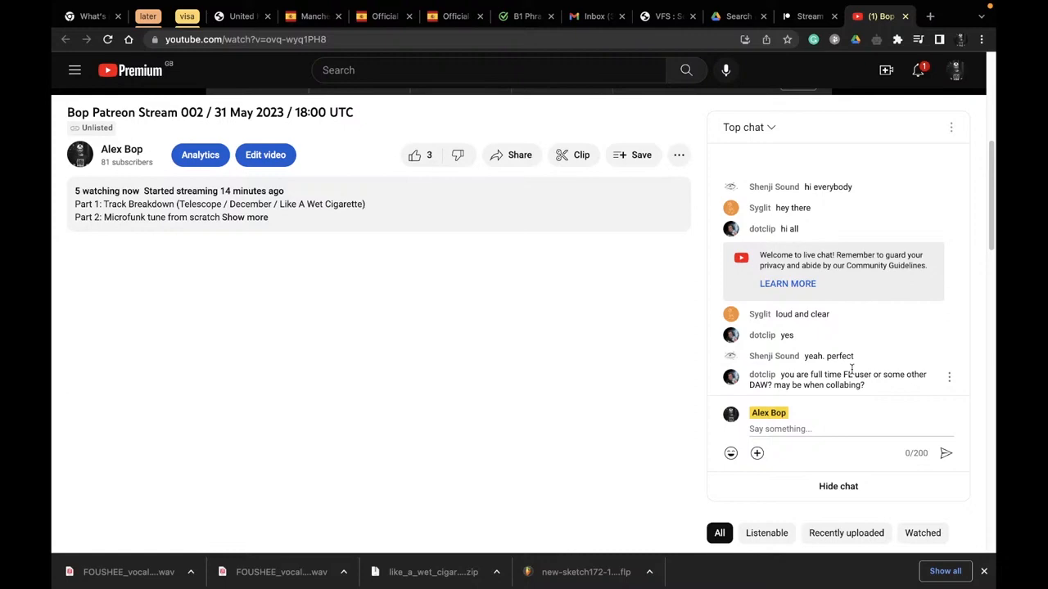
key("super+Tab")
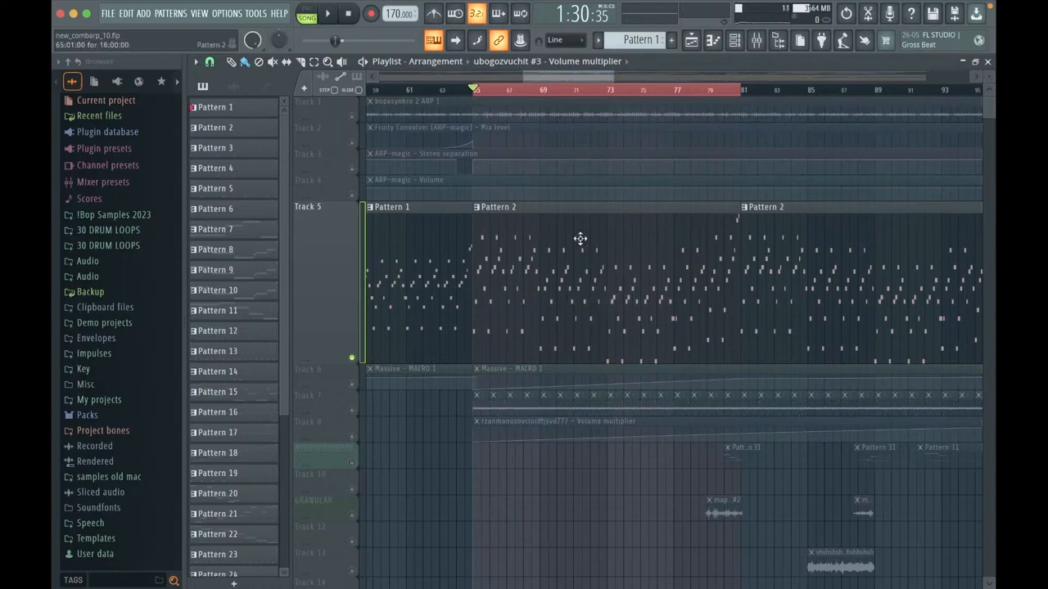
Step: Unsolo Track 5 and briefly play all tracks from bar 65
scroll(565, 236, "down", 2)
scroll(565, 236, "up", 3)
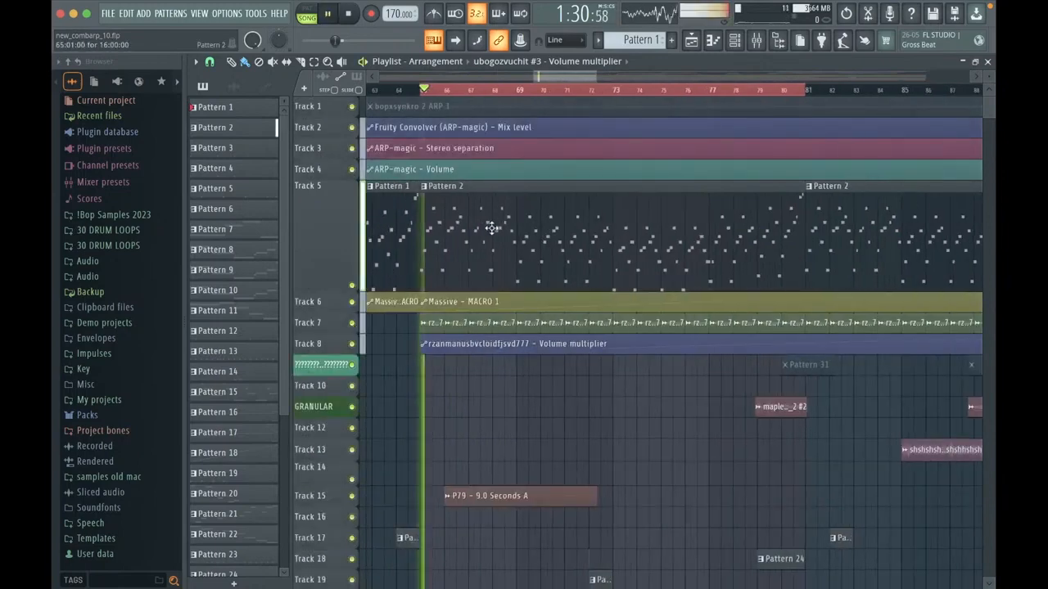
scroll(428, 221, "down", 1)
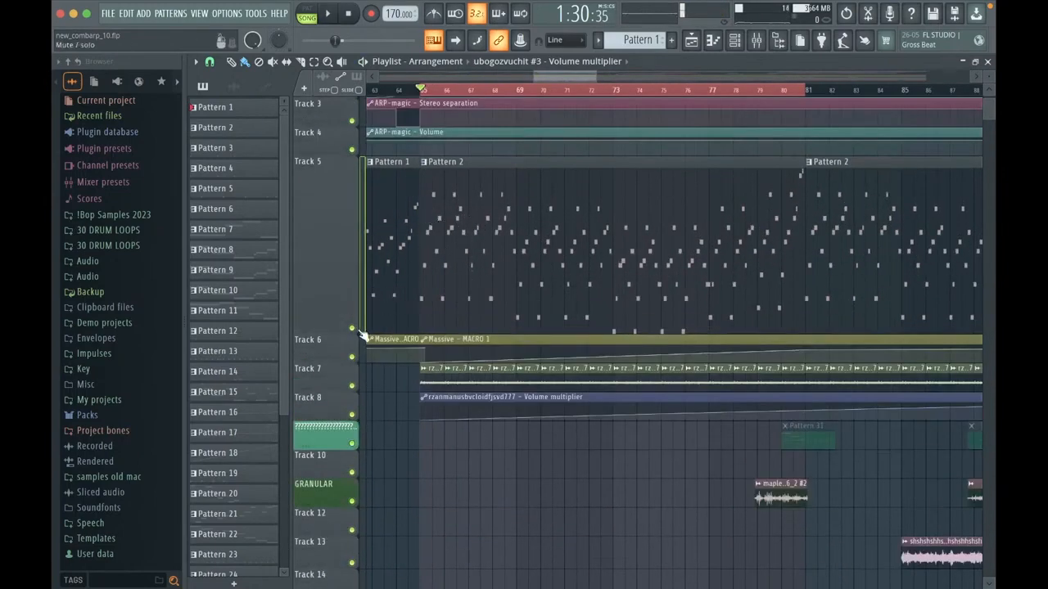
Step: Examine the whole arrangement in the Playlist, from the arp patterns and Massive macro automation down to the bopxsynkro 2 stems
scroll(545, 214, "down", 5)
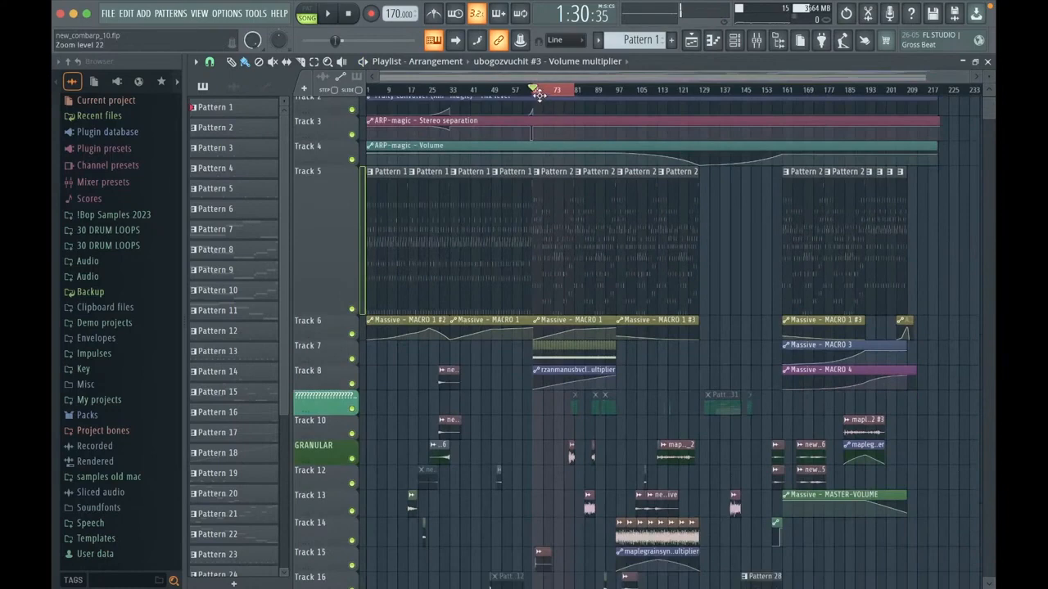
scroll(536, 92, "down", 5)
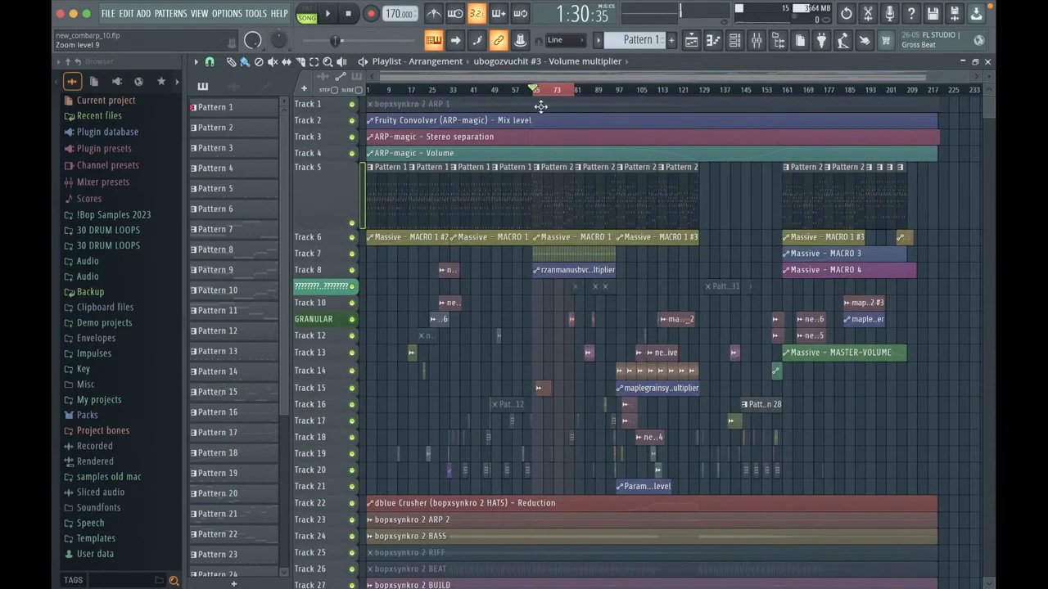
scroll(562, 206, "down", 3)
scroll(563, 202, "up", 5)
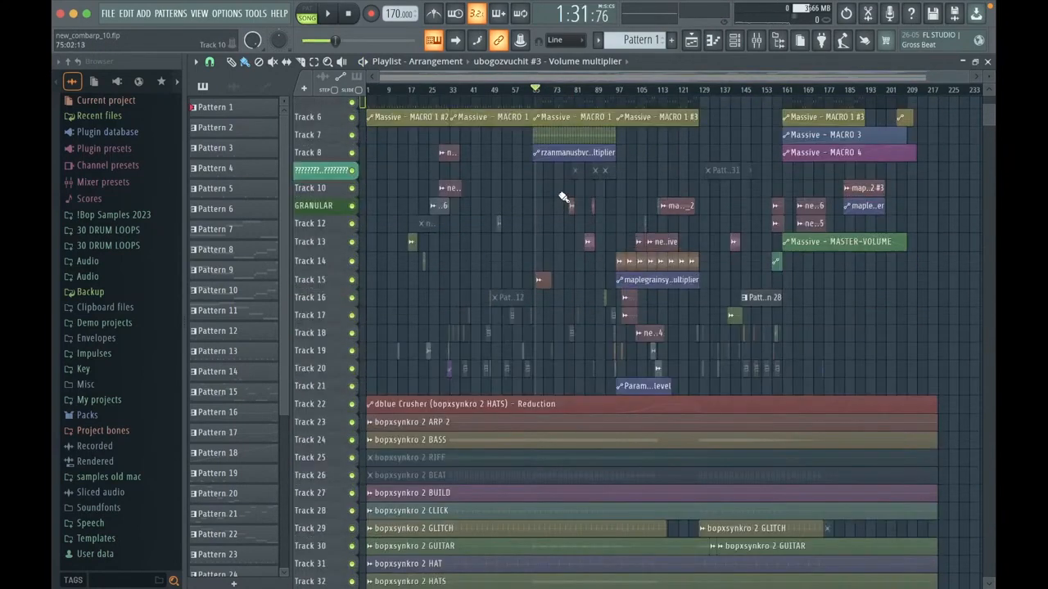
scroll(537, 182, "up", 4)
scroll(534, 183, "up", 6)
scroll(550, 177, "down", 7)
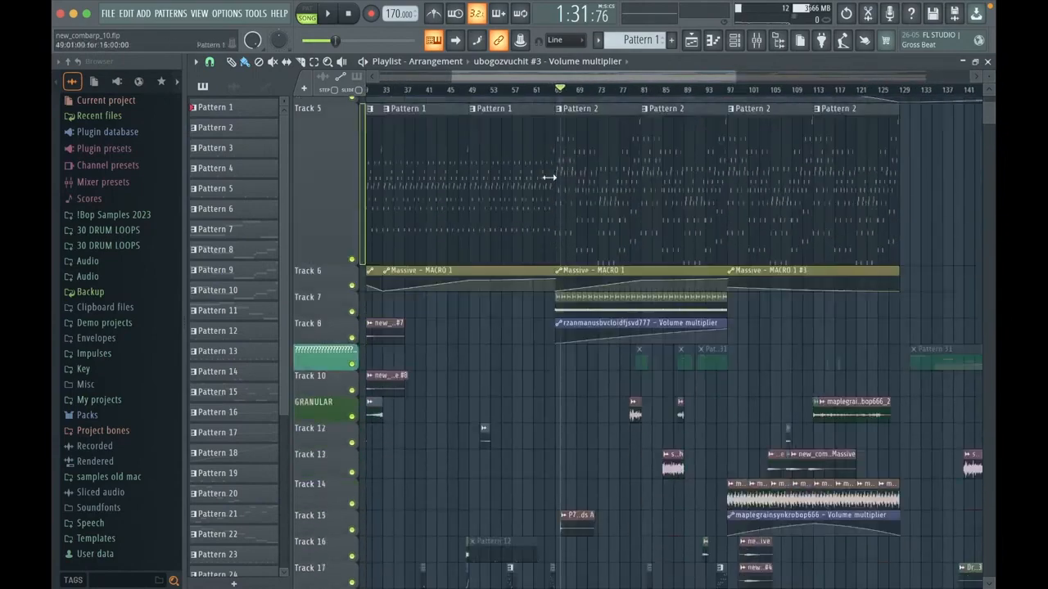
scroll(552, 176, "up", 3)
left_click_drag(573, 81, 468, 98)
scroll(575, 185, "down", 8)
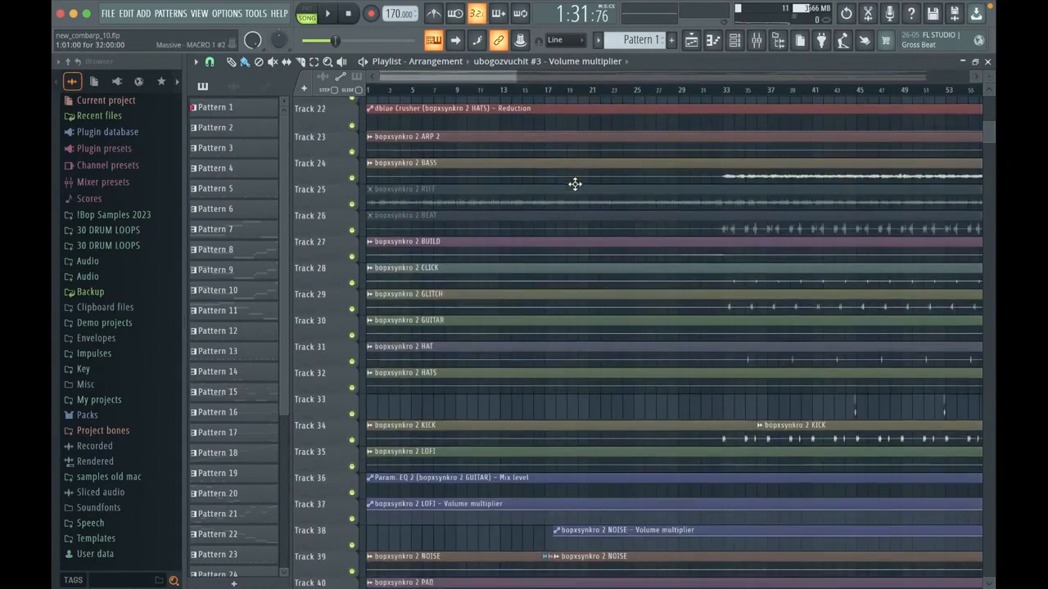
scroll(575, 185, "down", 5)
scroll(572, 184, "down", 1)
scroll(467, 233, "down", 2)
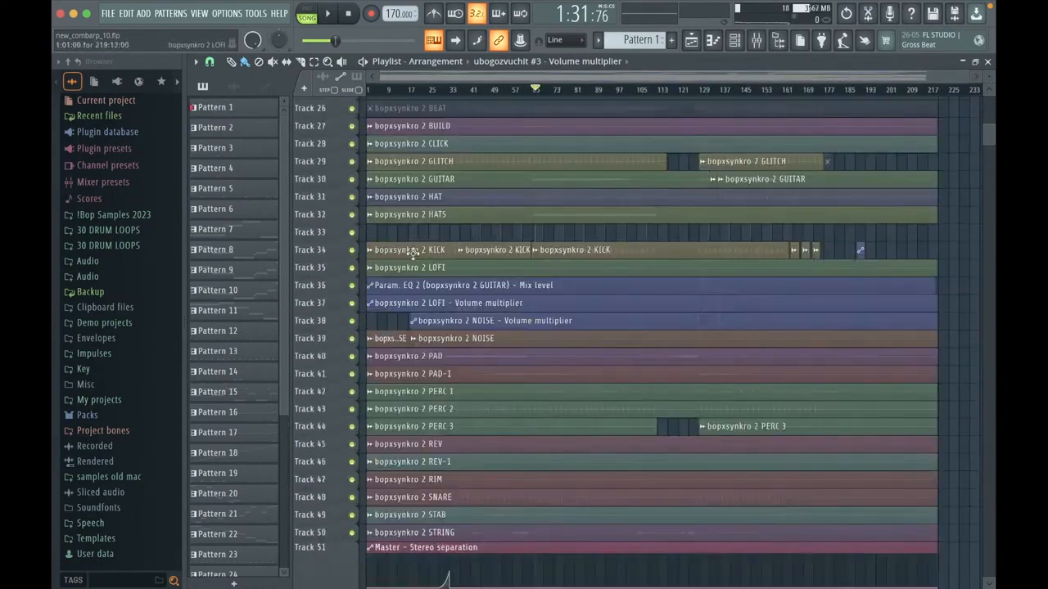
Step: Solo Track 29 with the bopxsynkro 2 GLITCH clips and play it briefly
scroll(411, 243, "up", 3)
right_click(352, 128)
key("space")
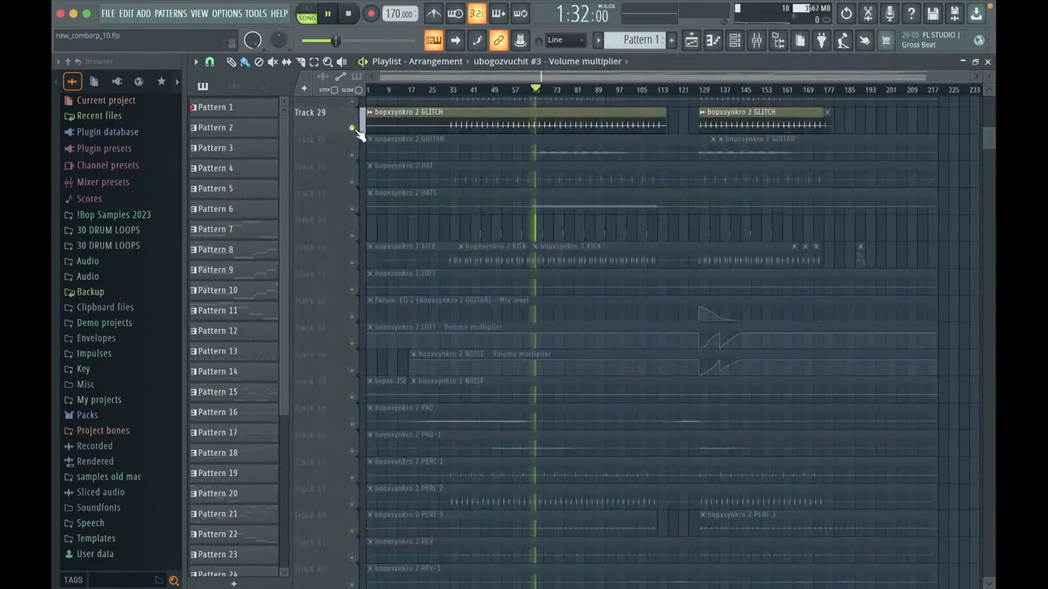
key("space")
Step: Solo the BEAT stem on Track 26, start playback, and enable the RIFF and BASS stems on Tracks 25 and 24
scroll(367, 184, "up", 4)
right_click(353, 236)
key("space")
left_click(353, 208)
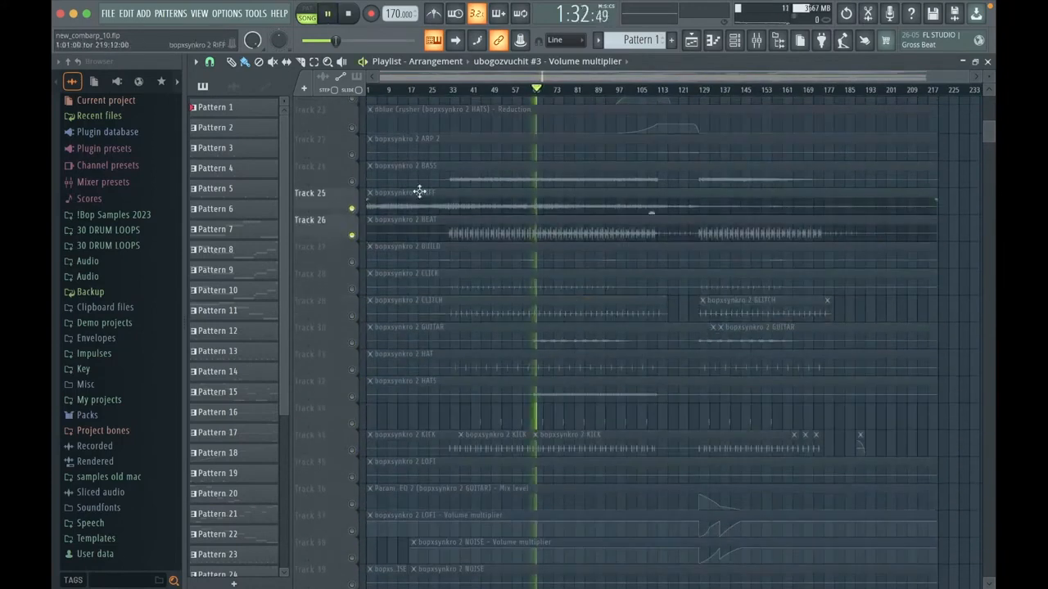
left_click(353, 181)
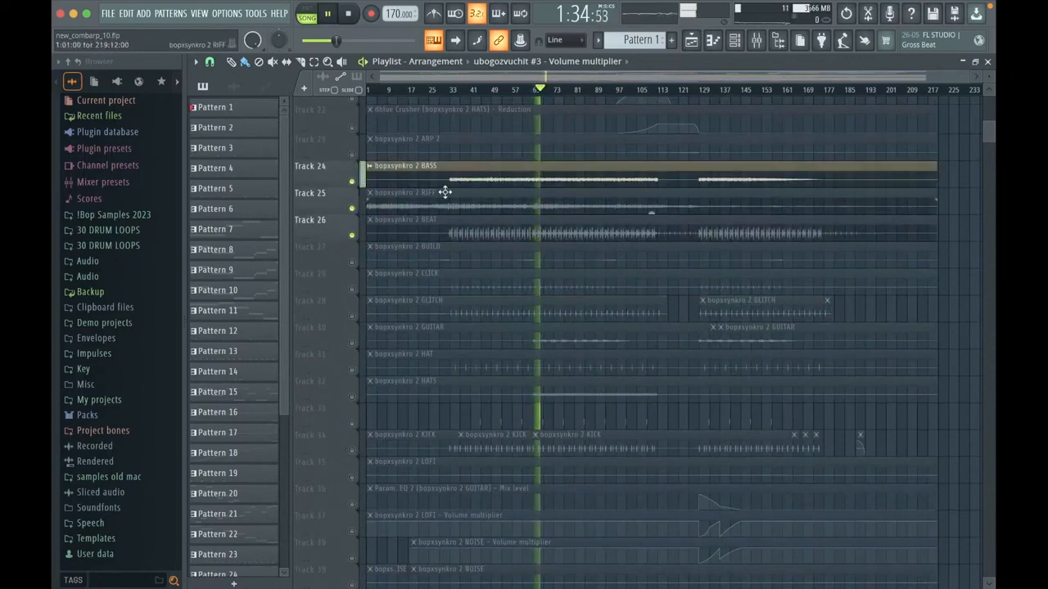
Step: Stop playback, solo the HATS stem on Track 32, play it briefly, and unsolo it
scroll(563, 191, "up", 1)
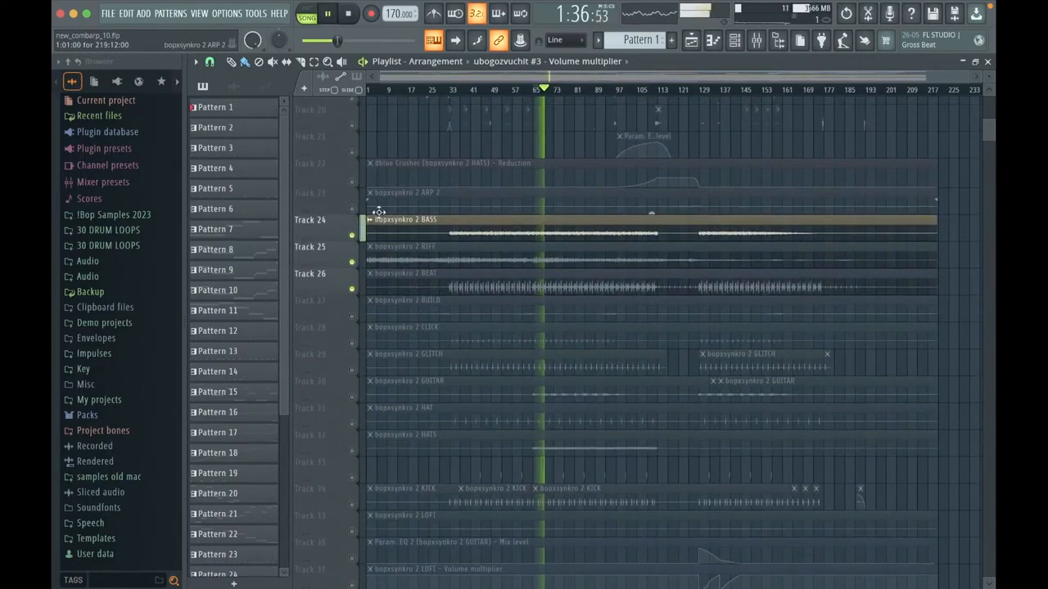
key("space")
scroll(410, 278, "down", 5)
left_click(358, 288)
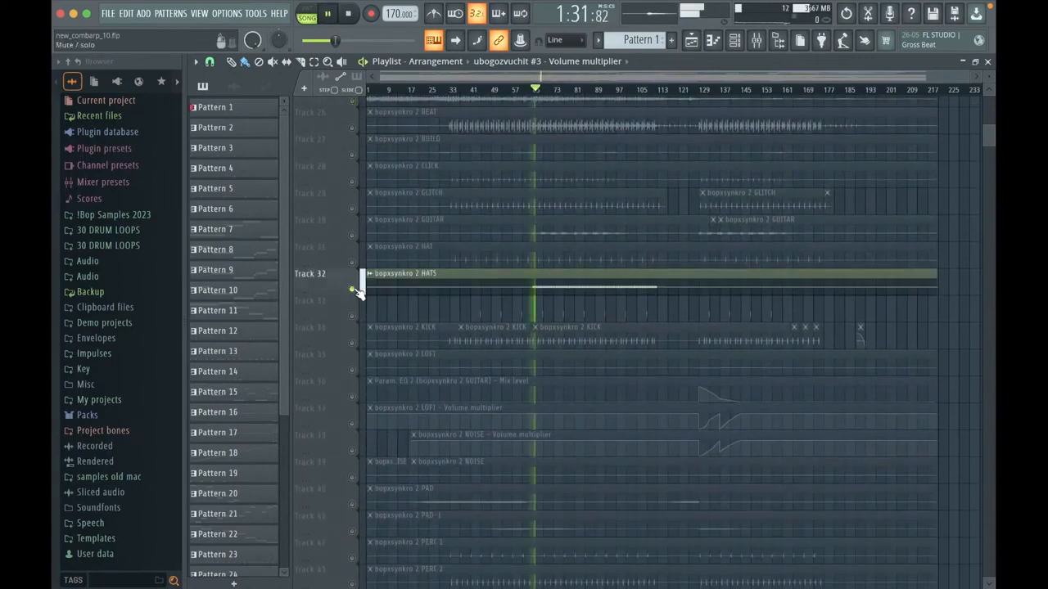
scroll(364, 290, "down", 3)
right_click(359, 288)
scroll(359, 287, "down", 10)
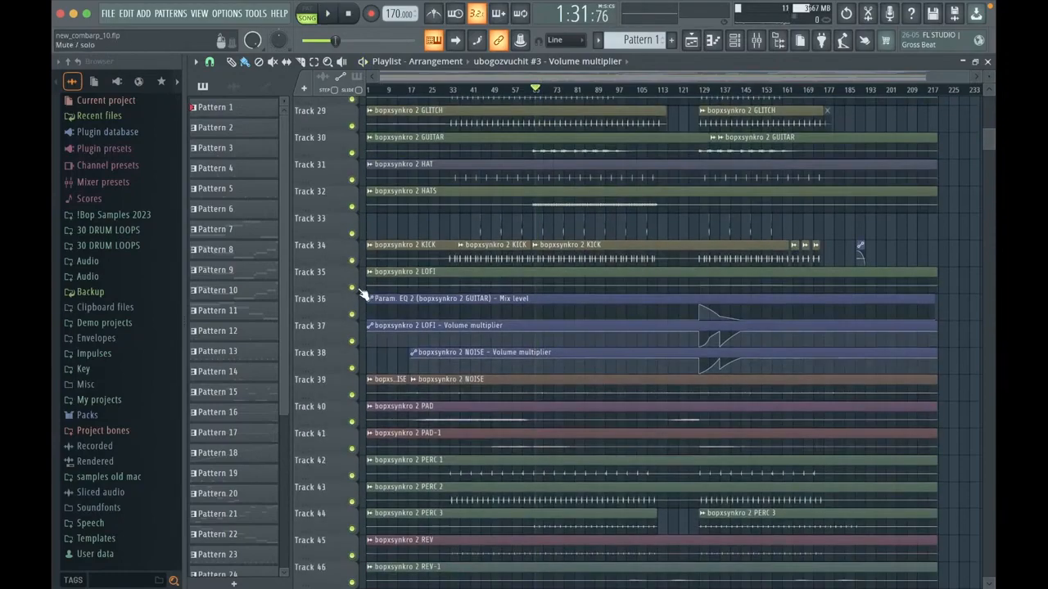
Step: Solo the STRING stem on Track 50, play from around bar 59, and enable the STAB, SNARE and RIM stems above it
scroll(358, 286, "up", 1)
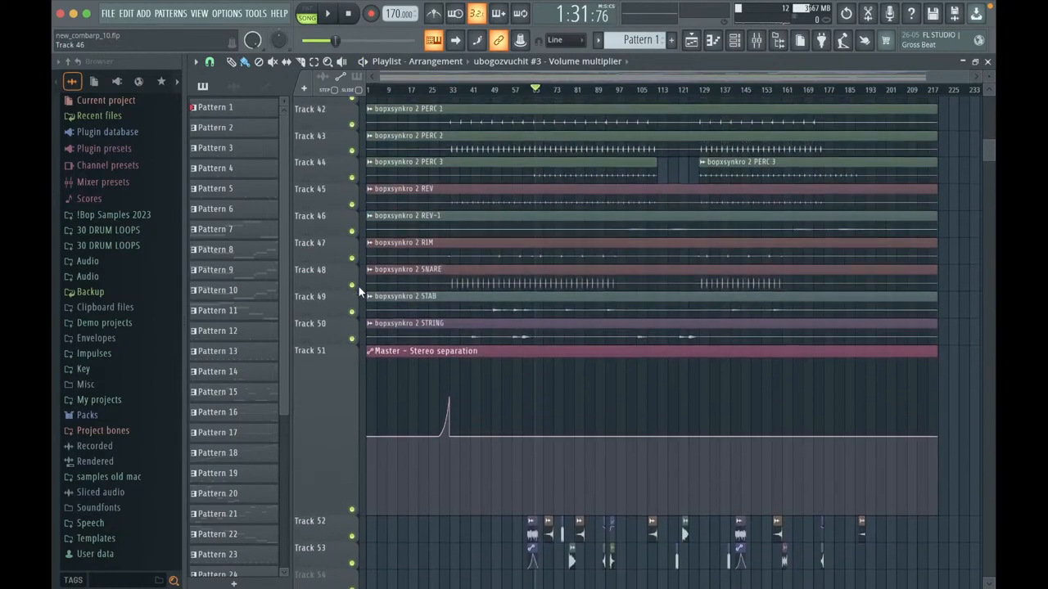
right_click(352, 342)
key("space")
left_click(521, 88)
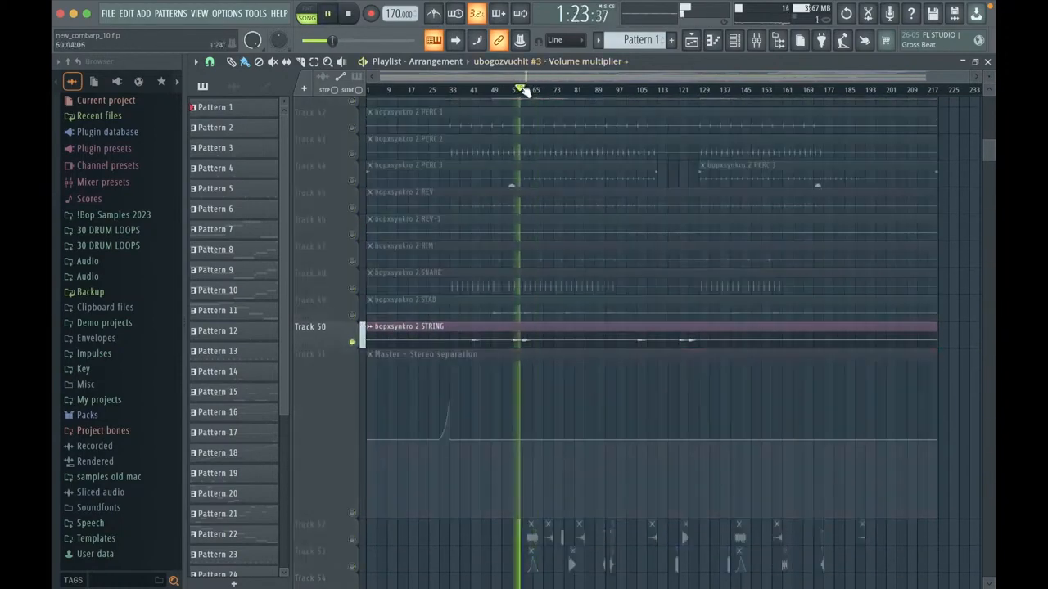
left_click(352, 316)
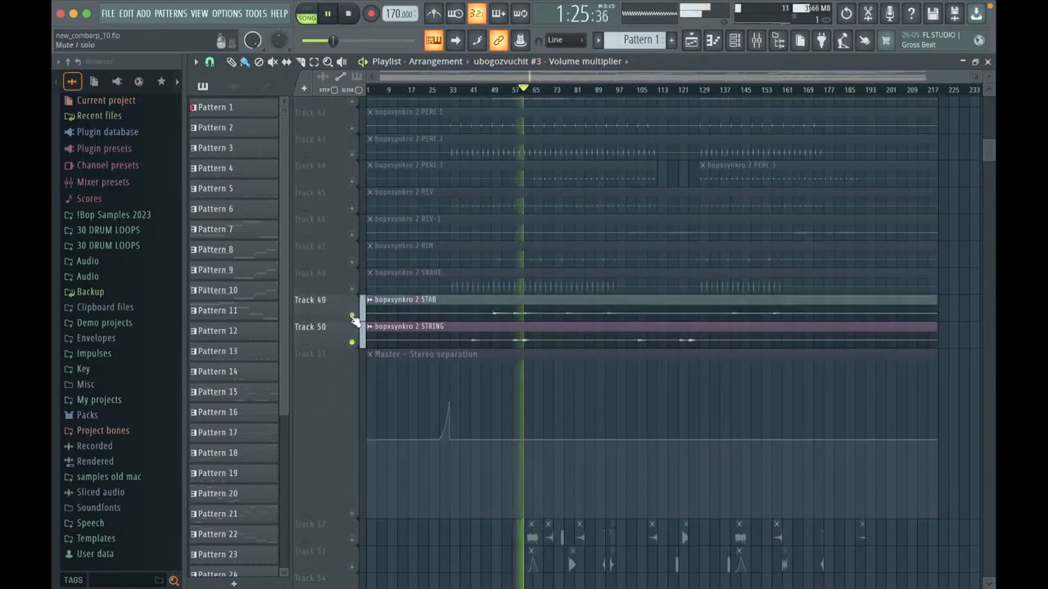
left_click(352, 288)
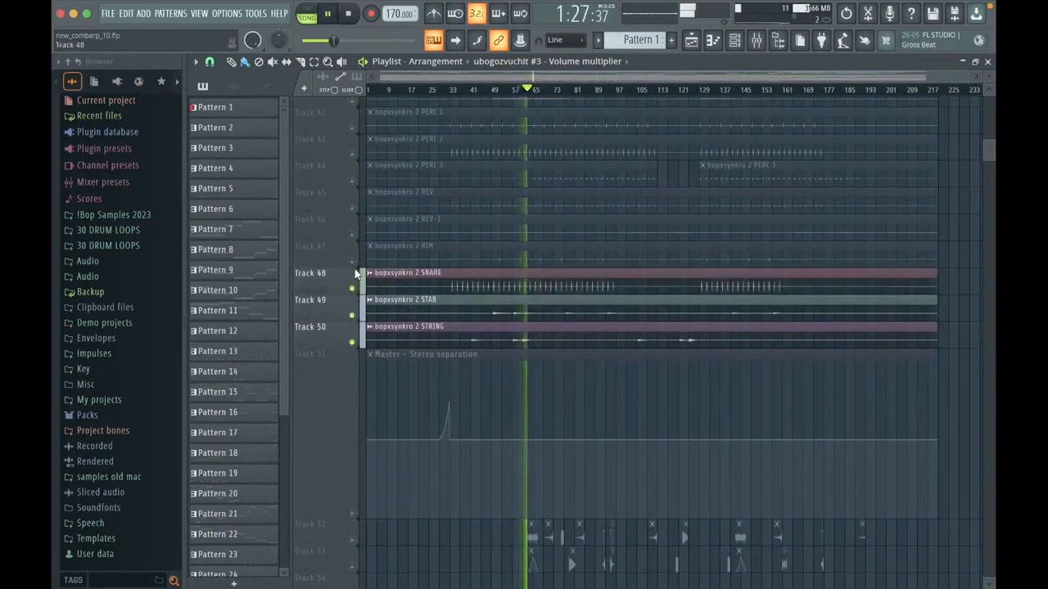
left_click(352, 262)
Step: Enable the RIFF and BASS stems on Tracks 25 and 24 during playback
scroll(358, 257, "up", 1)
scroll(363, 244, "up", 5)
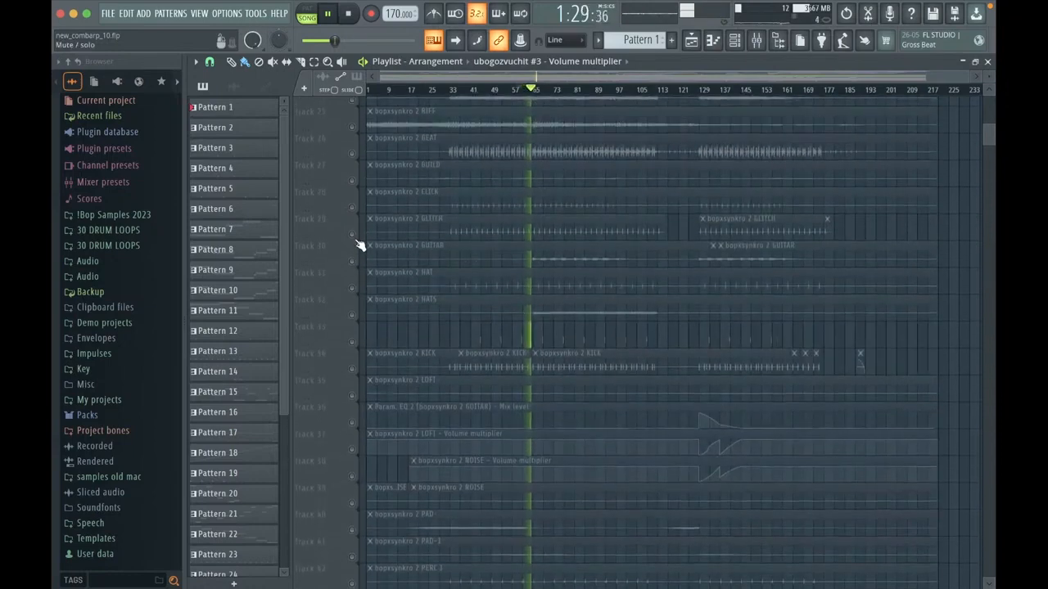
scroll(359, 244, "up", 1)
left_click(353, 262)
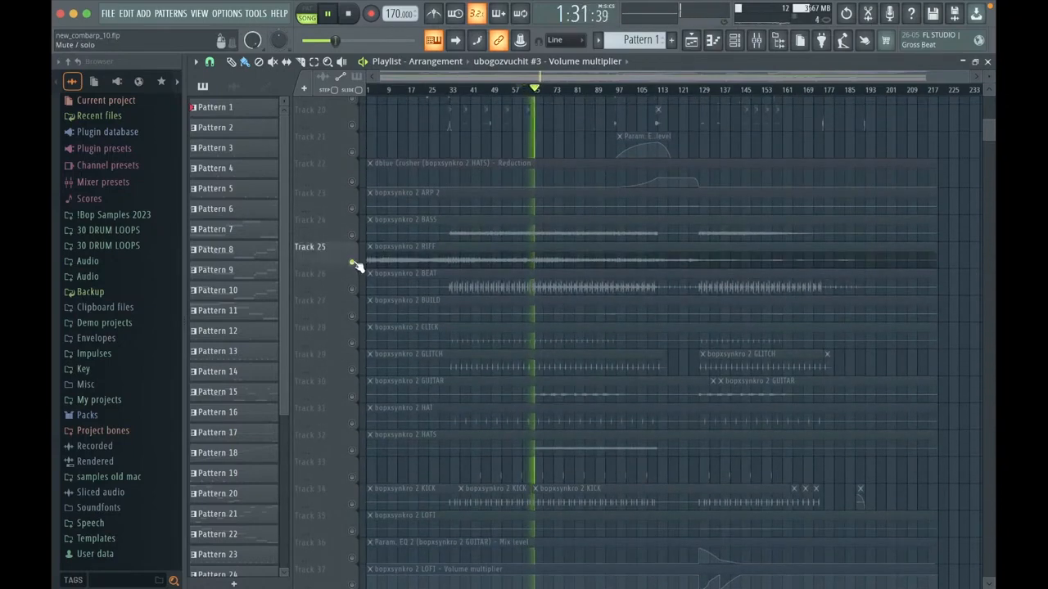
scroll(358, 270, "up", 2)
left_click(352, 423)
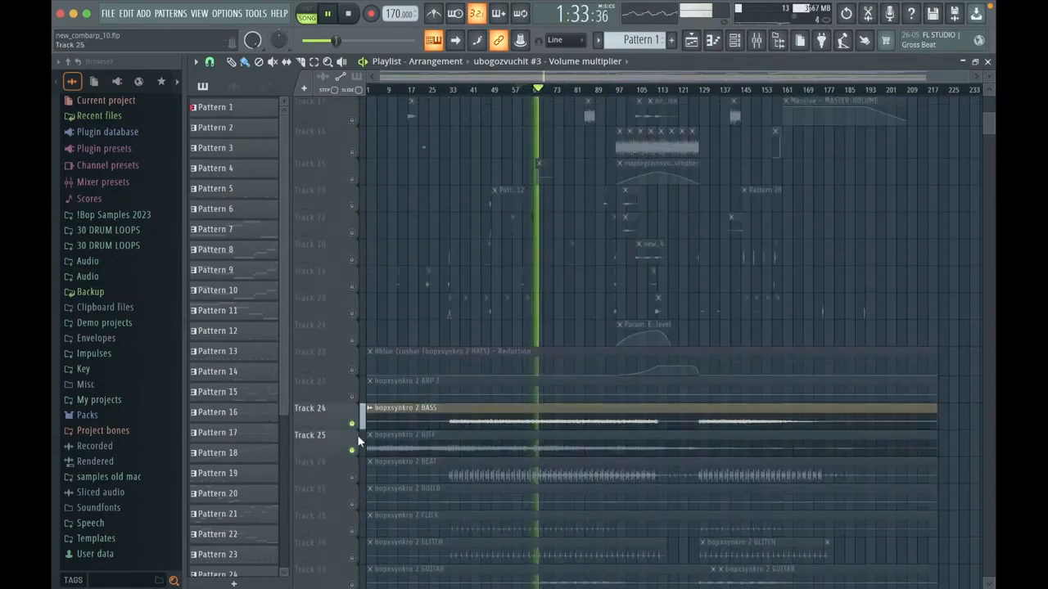
Step: Turn all Playlist tracks back on and play the full arrangement from bar 17
right_click(354, 475)
right_click(355, 475)
scroll(363, 382, "down", 5)
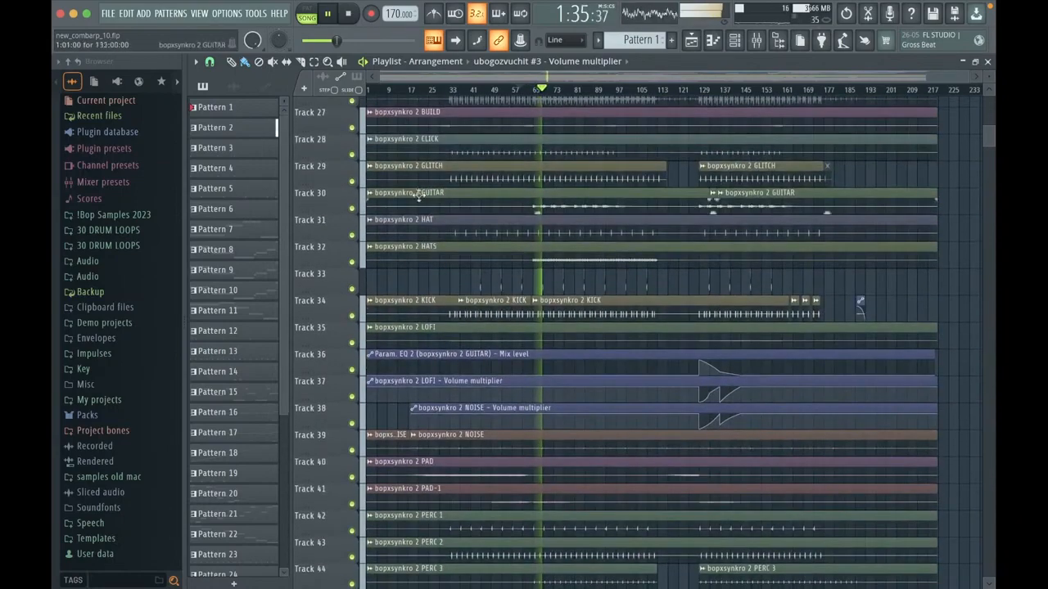
left_click(412, 89)
Step: Examine the playing arrangement, from the bopxsynkro 2 stems and effect clips to the ARP-magic automation and Track 5 arp patterns
scroll(407, 145, "up", 1)
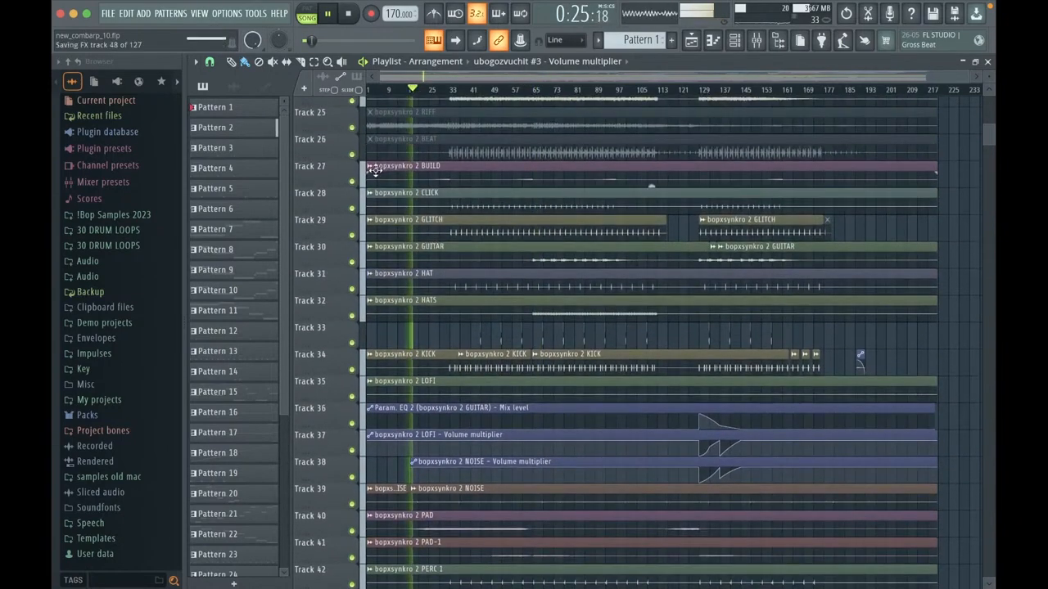
scroll(385, 173, "up", 2)
scroll(391, 180, "up", 6)
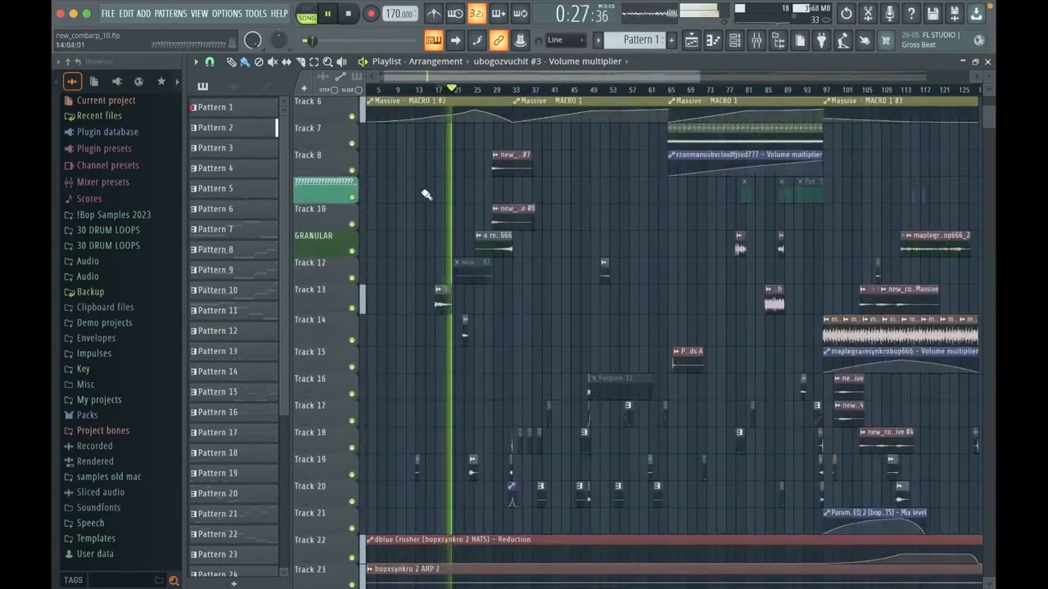
scroll(419, 193, "down", 15)
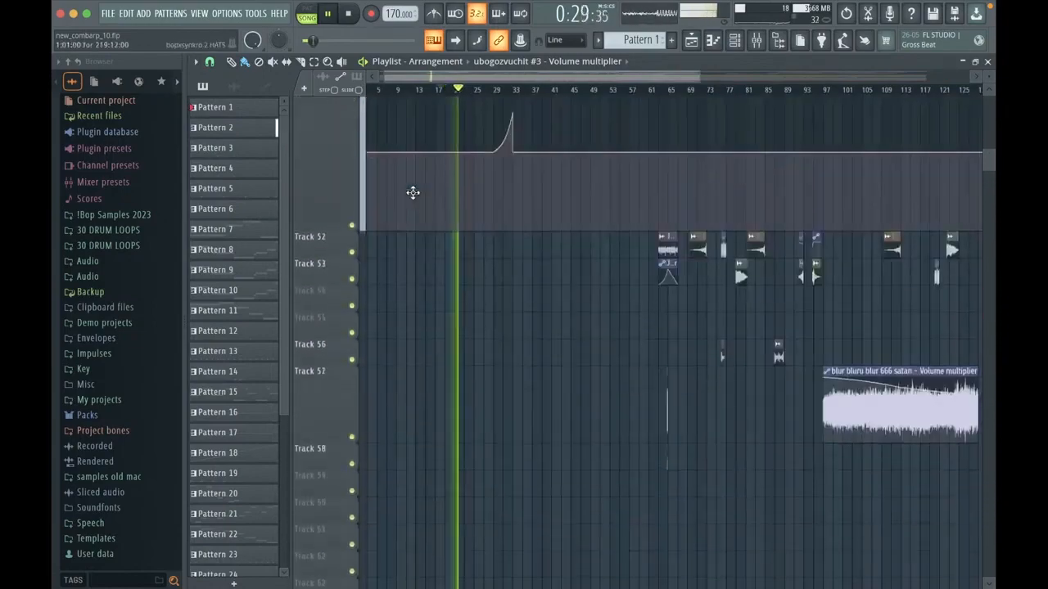
scroll(412, 193, "up", 6)
scroll(413, 192, "down", 3)
scroll(411, 193, "up", 2)
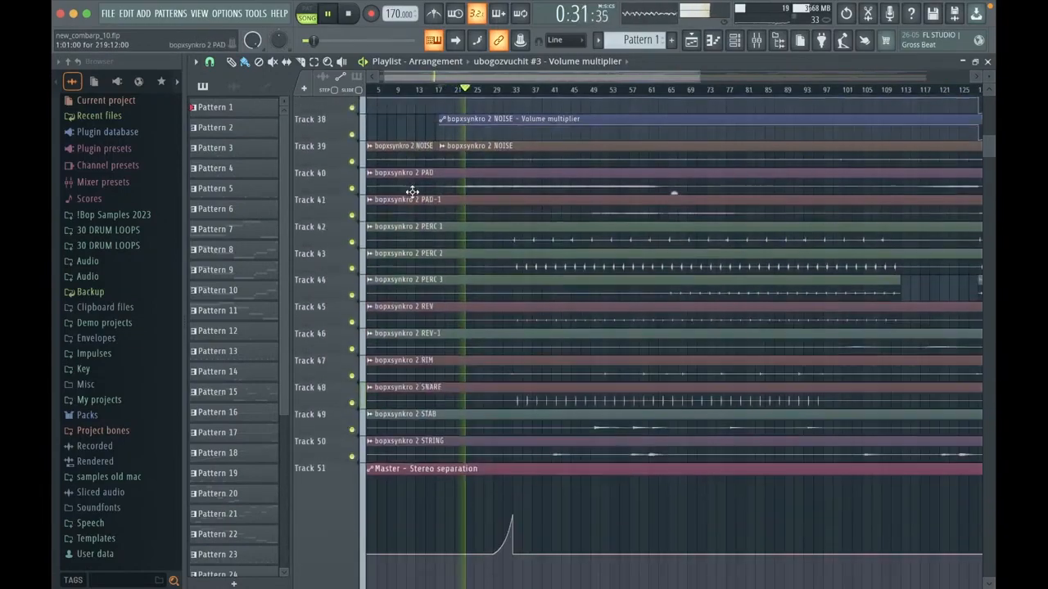
scroll(413, 192, "up", 9)
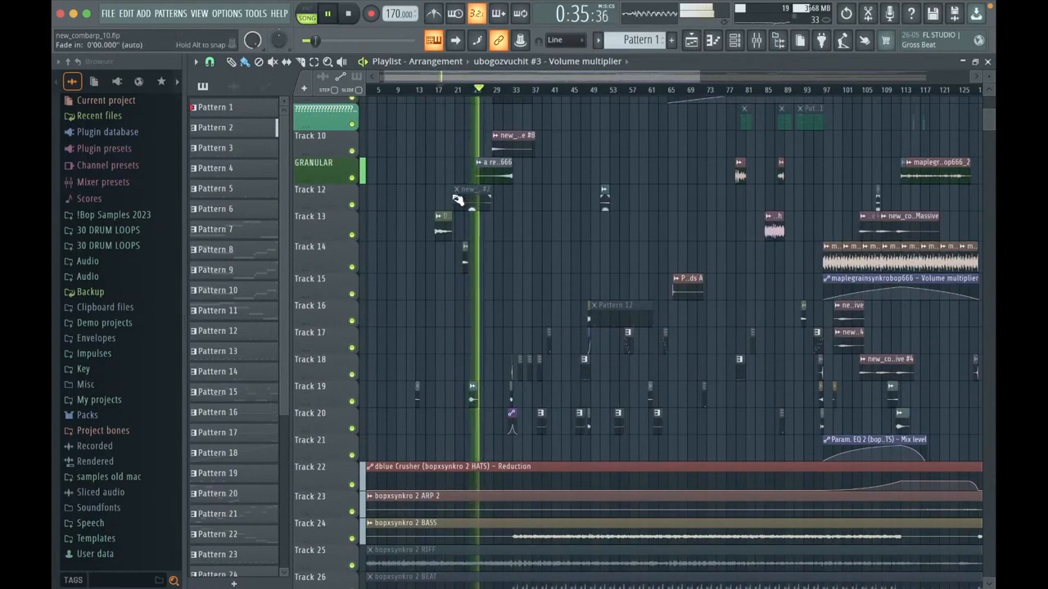
scroll(458, 200, "up", 4)
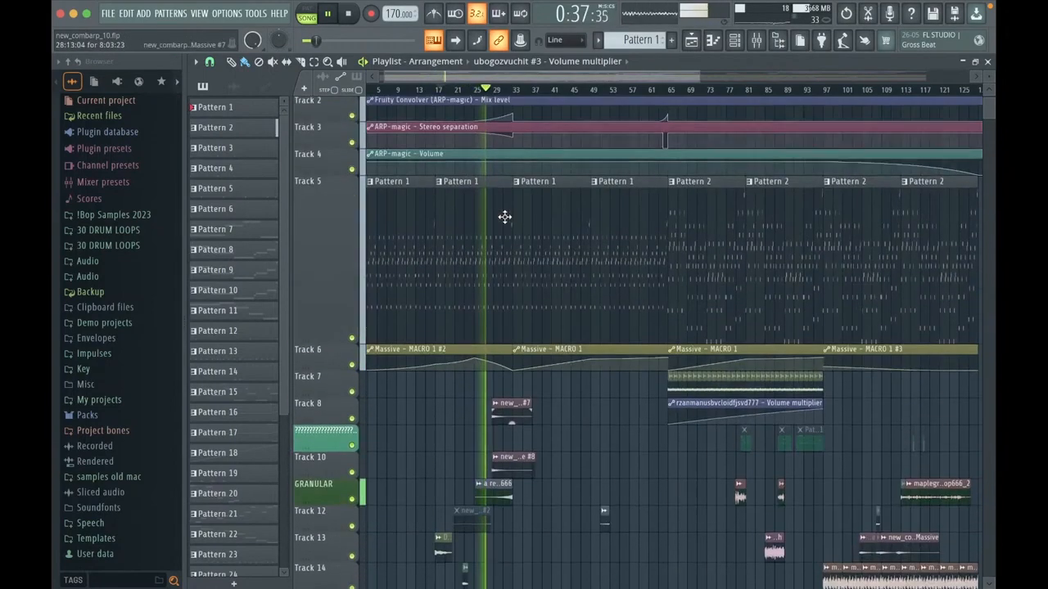
scroll(504, 217, "up", 1)
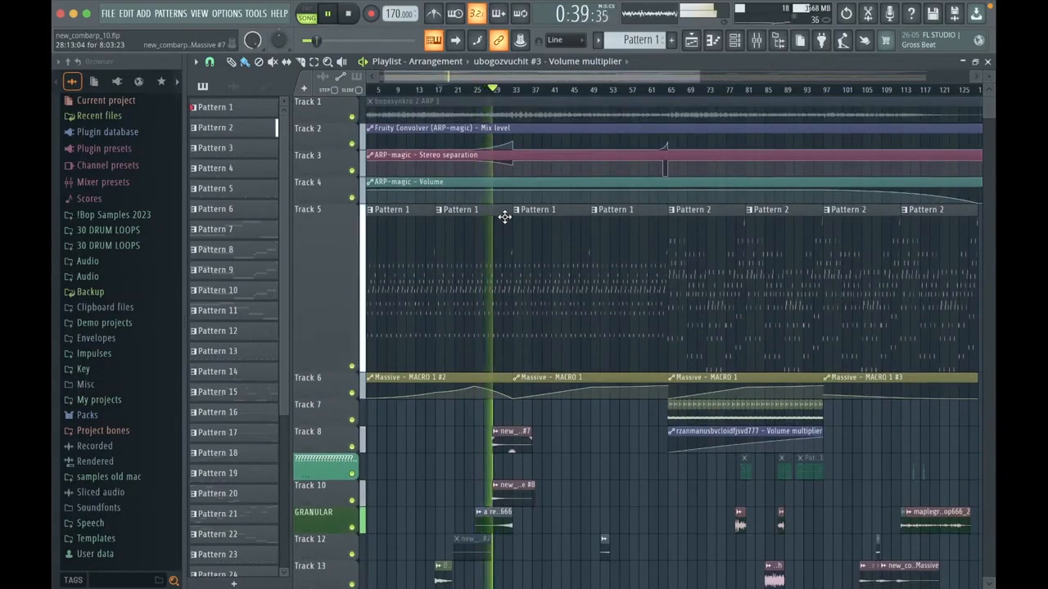
scroll(470, 205, "up", 3)
scroll(469, 209, "down", 3)
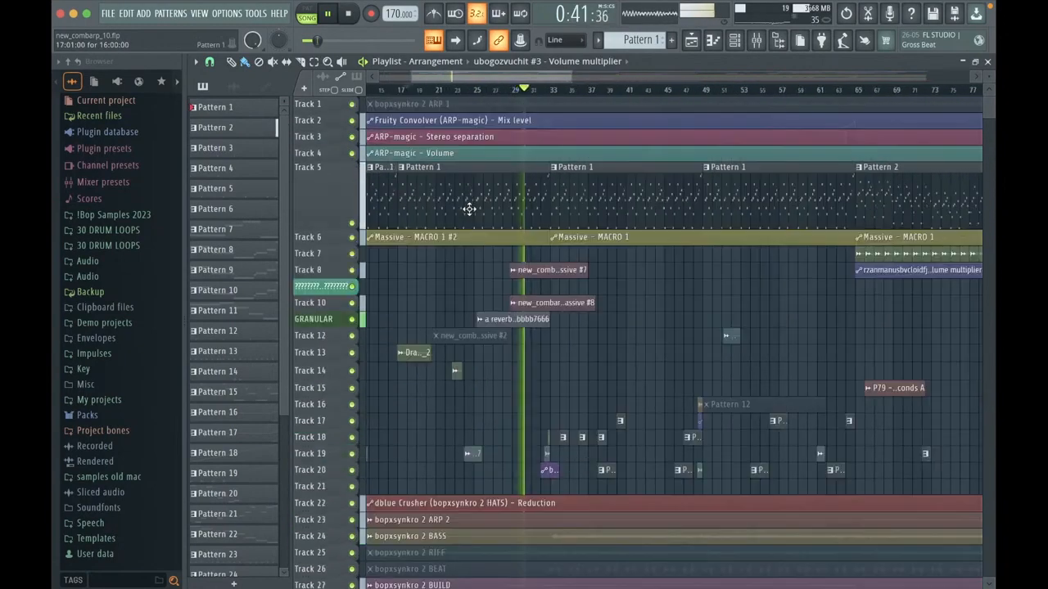
scroll(491, 211, "up", 3)
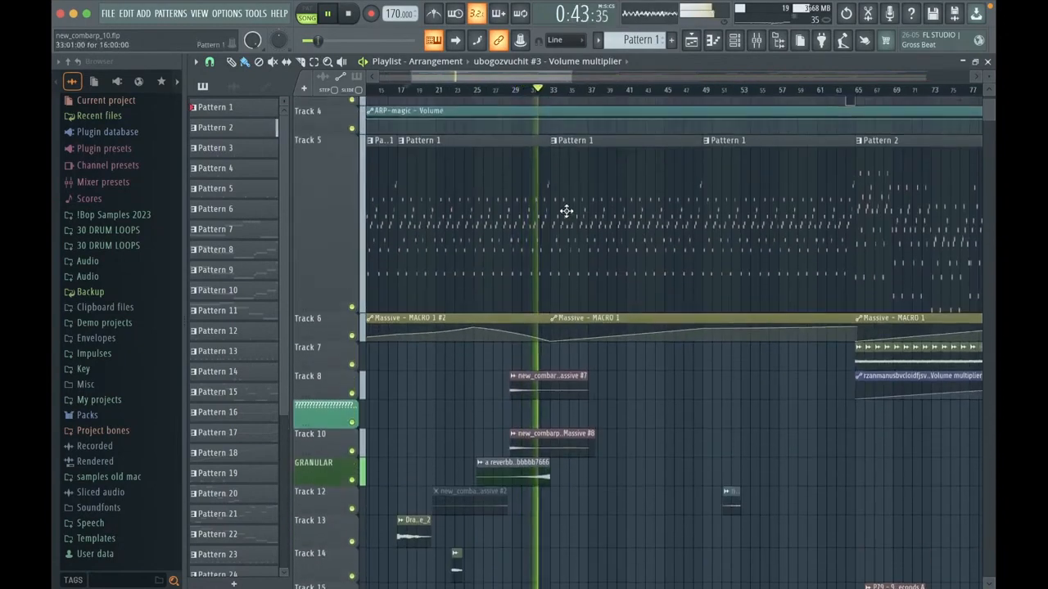
scroll(621, 272, "up", 3)
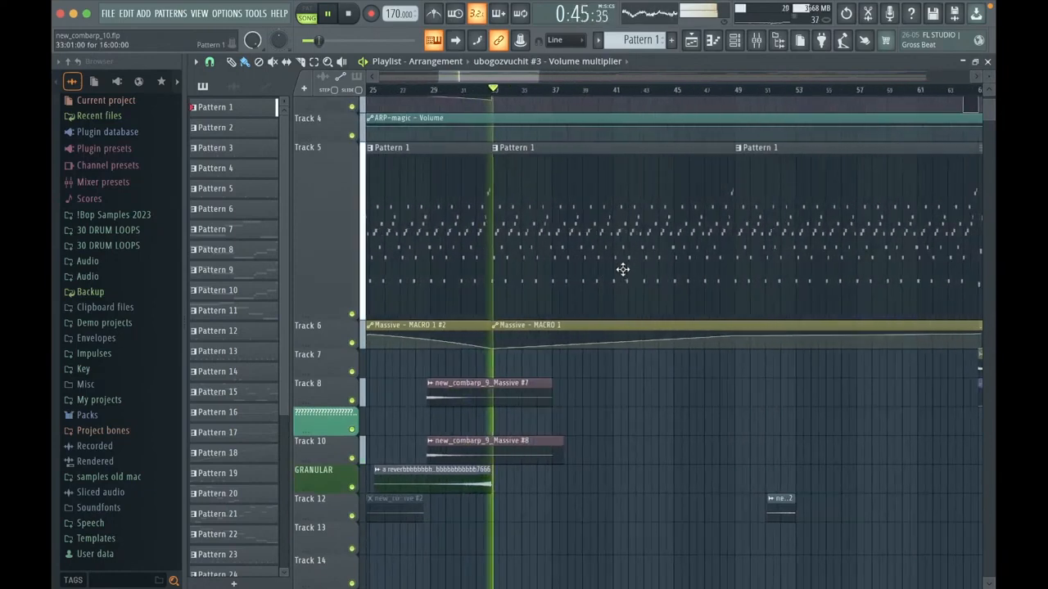
Step: Briefly open the Pattern 1 clip starting at bar 33 and solo the arp on Track 5
double_click(556, 222)
key("Escape")
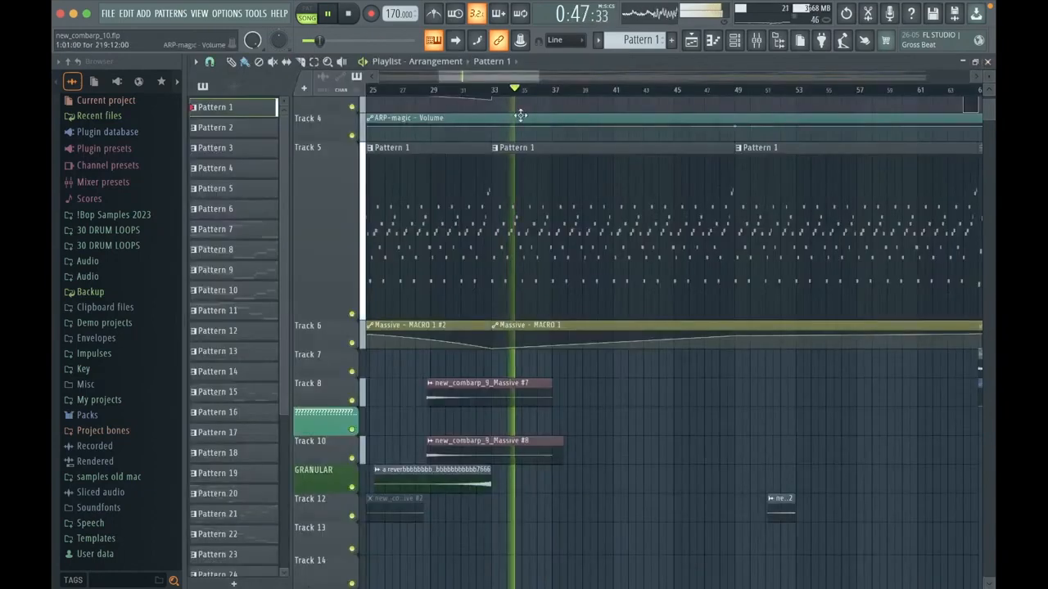
right_click(351, 314)
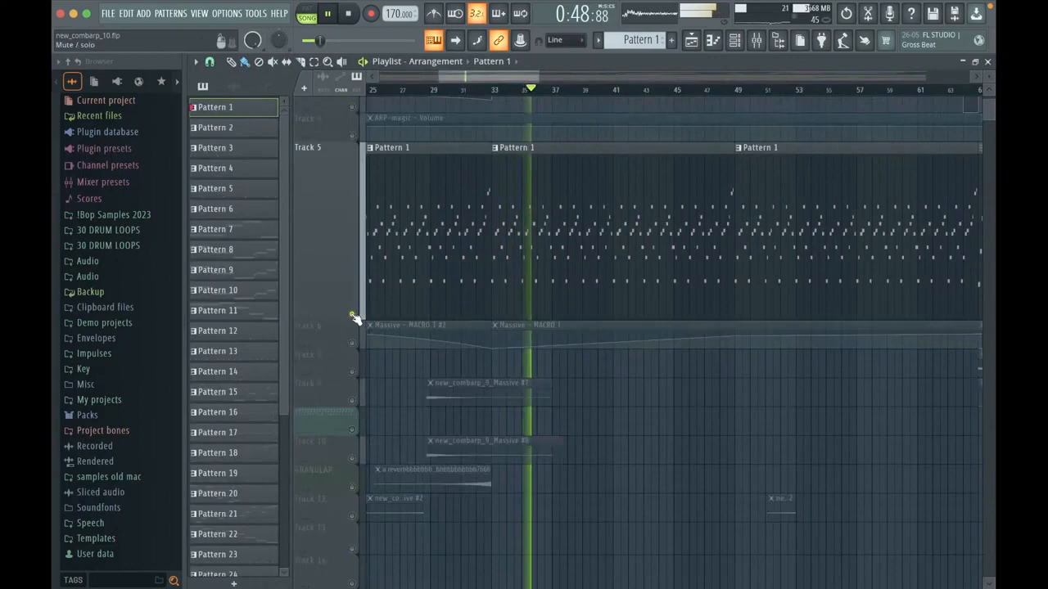
Step: Close the Playlist and bring up the Channel rack
left_click(987, 61)
left_click(733, 41)
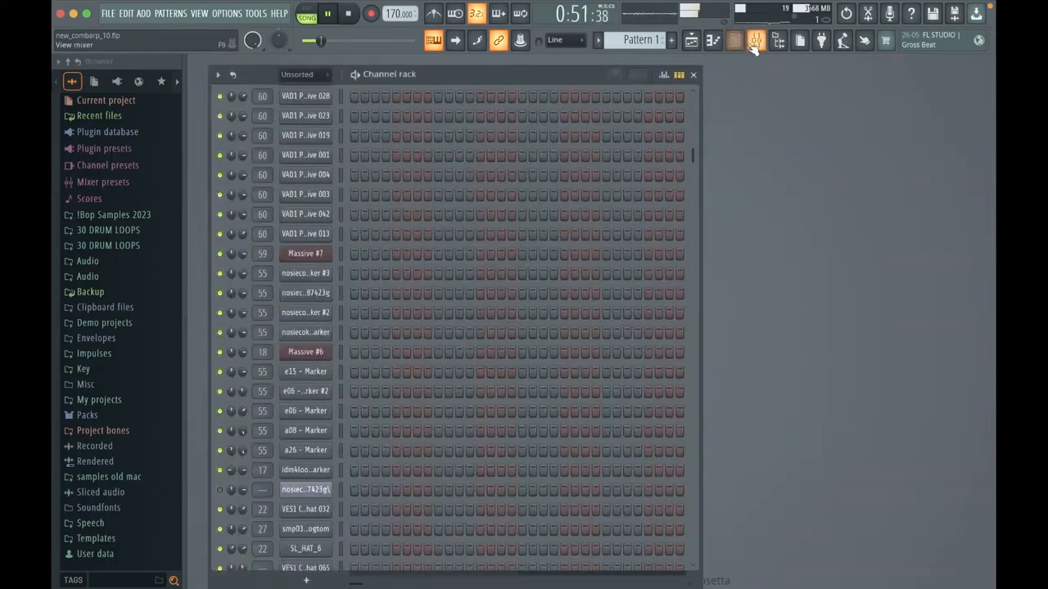
scroll(442, 182, "up", 3)
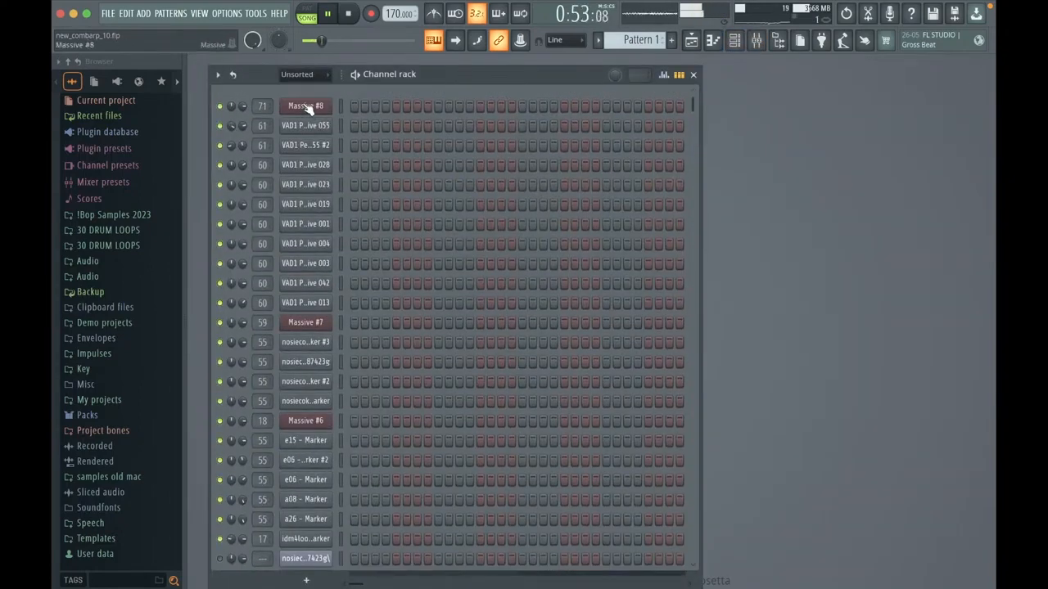
left_click(305, 107)
left_click_drag(508, 197, 442, 46)
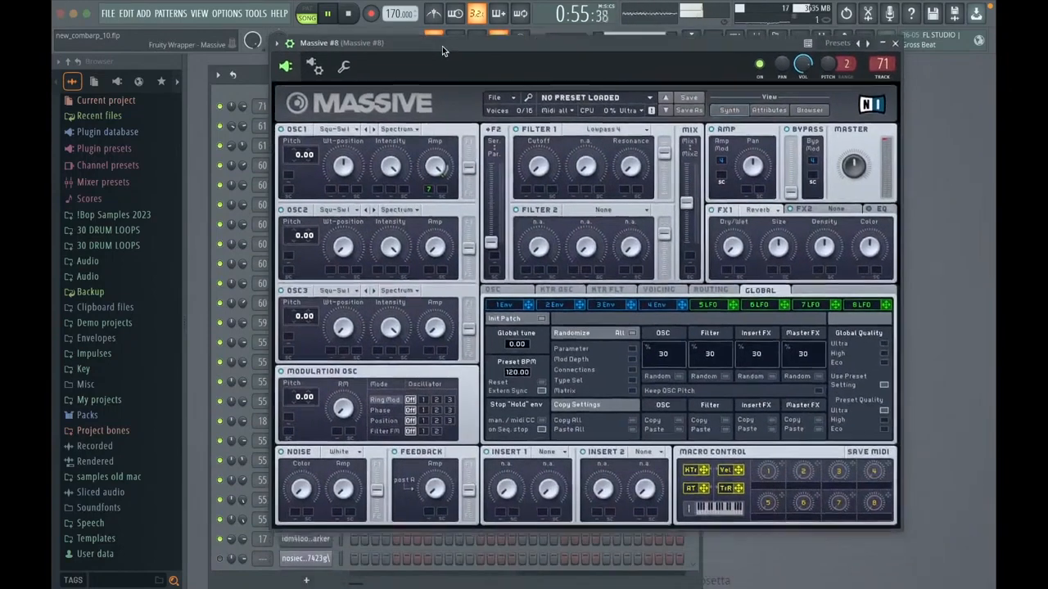
left_click(305, 105)
Step: Open the Massive (ARP-magic) synth routed to mixer track 19 and position its window so all controls are visible
scroll(523, 236, "down", 10)
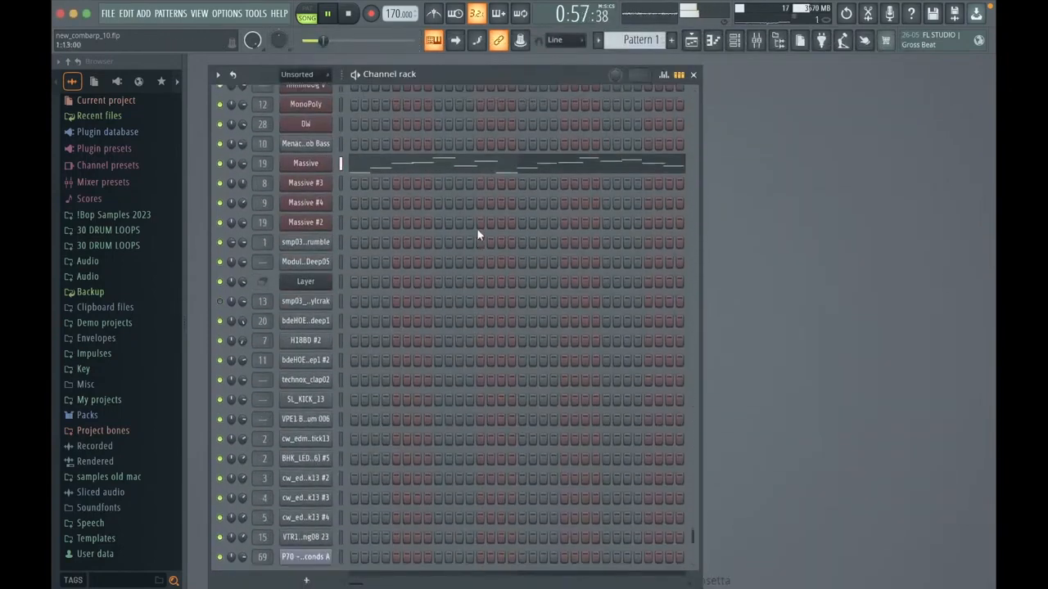
scroll(477, 235, "up", 3)
left_click(305, 214)
left_click_drag(573, 240, 577, 86)
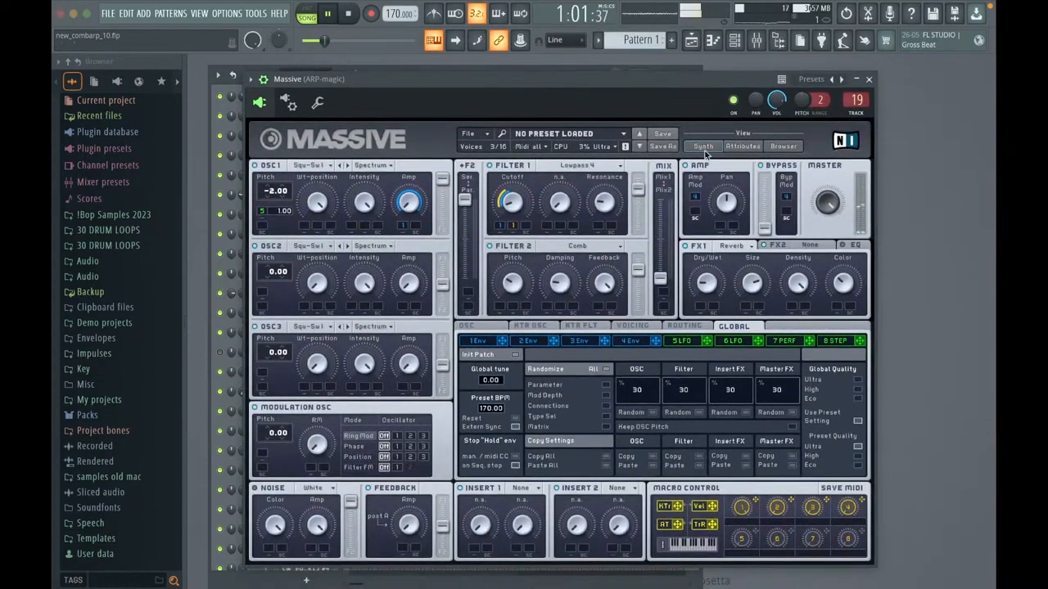
left_click_drag(680, 81, 633, 66)
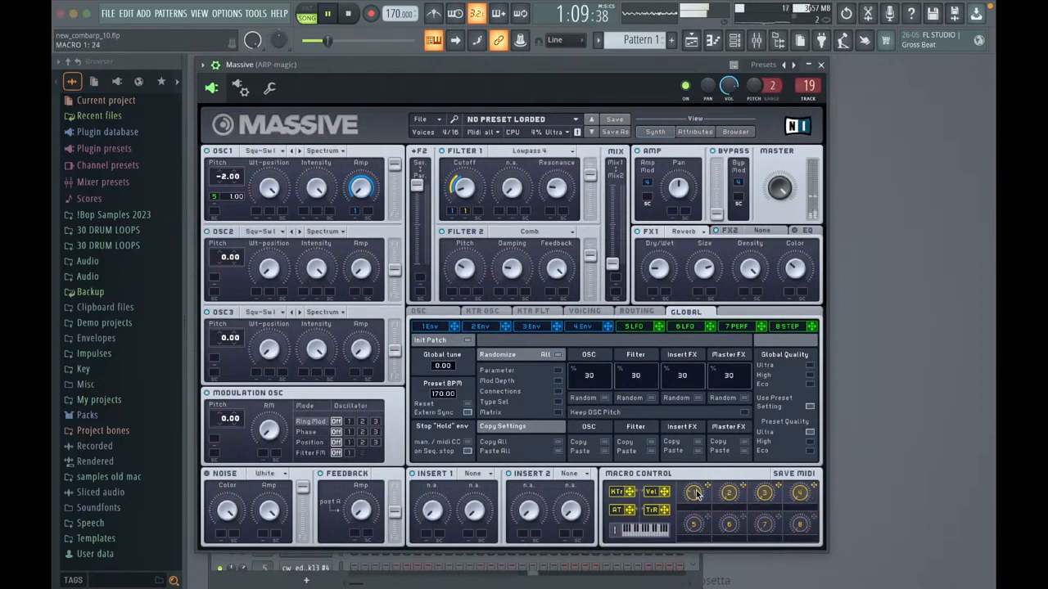
Step: Turn Massive's Macro 1 down to 0 and compare the settings of envelopes 1, 3 and 4
left_click_drag(696, 495, 699, 508)
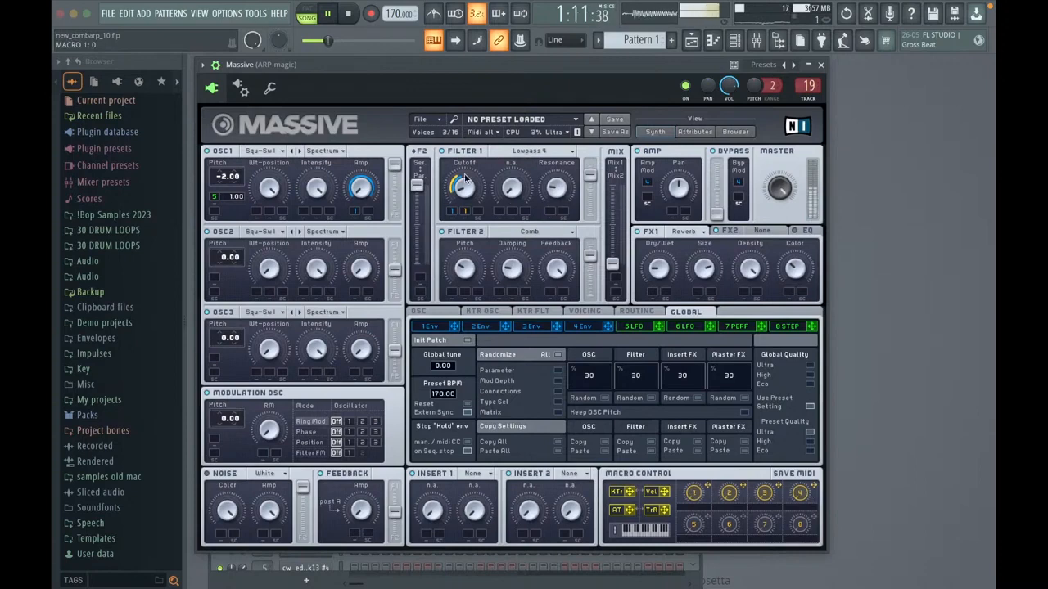
left_click(563, 327)
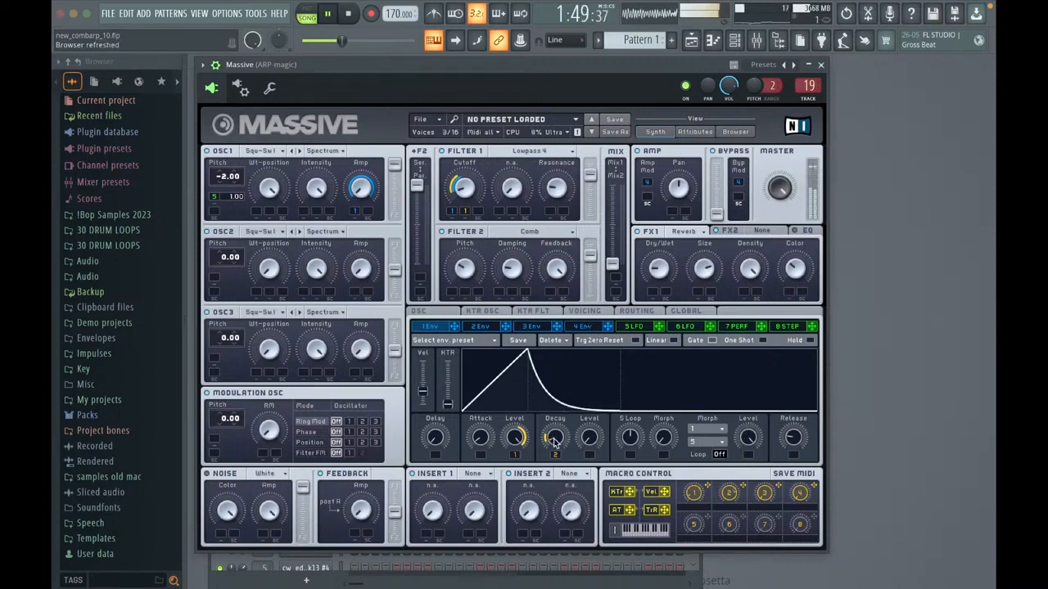
left_click(582, 326)
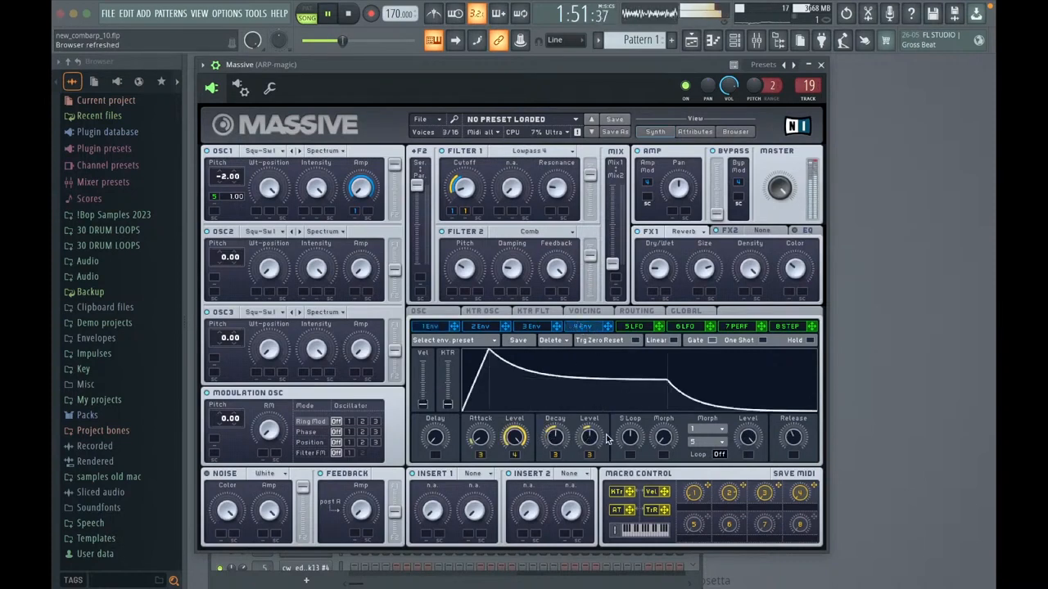
left_click(540, 326)
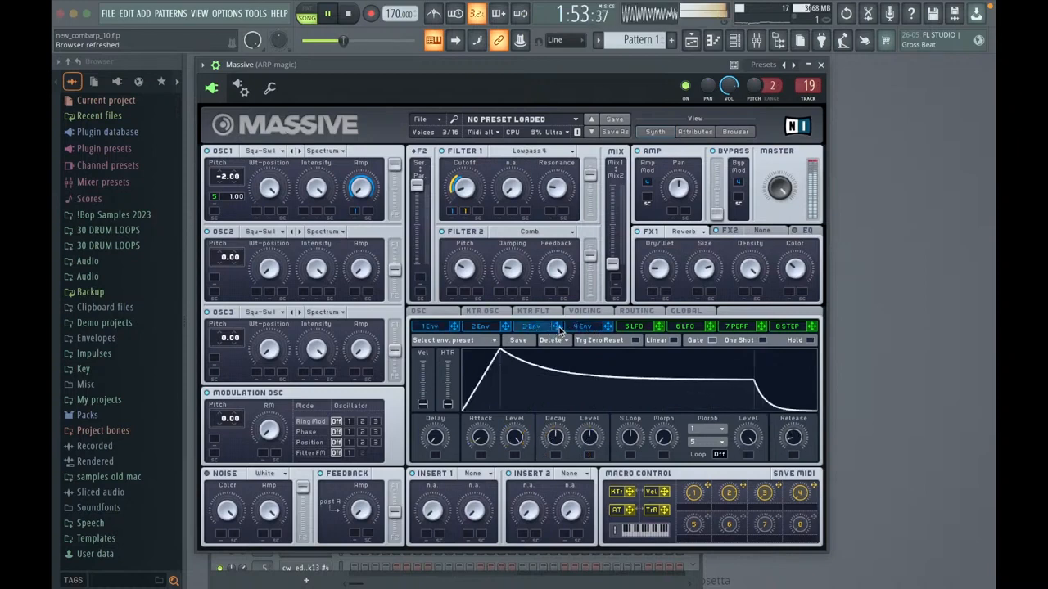
Step: Show envelope 4 and sweep Macro 4, which modulates the envelope's level, finishing at 0
left_click(582, 326)
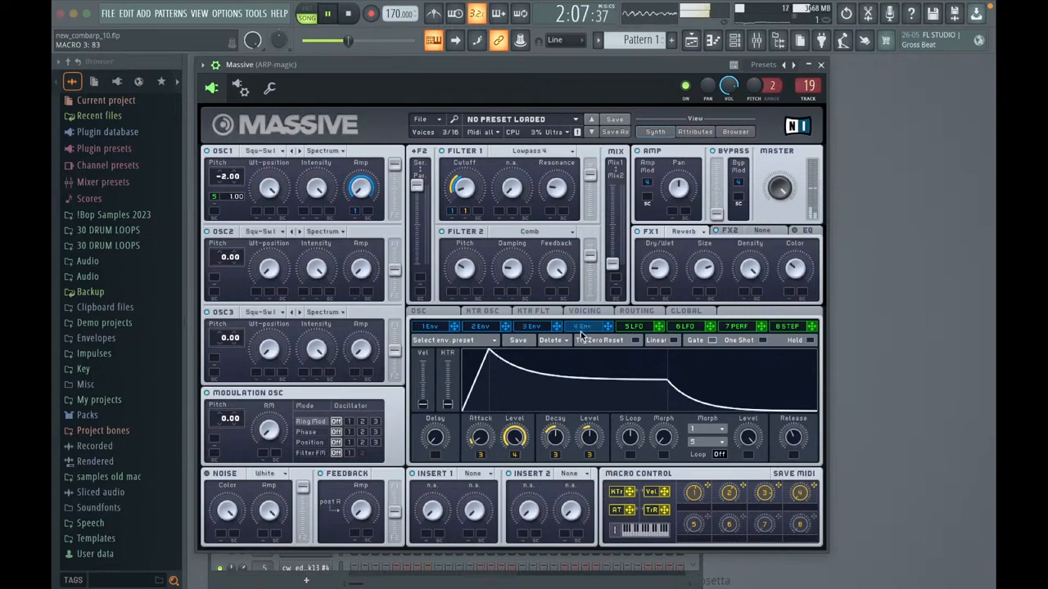
left_click_drag(800, 488, 814, 415)
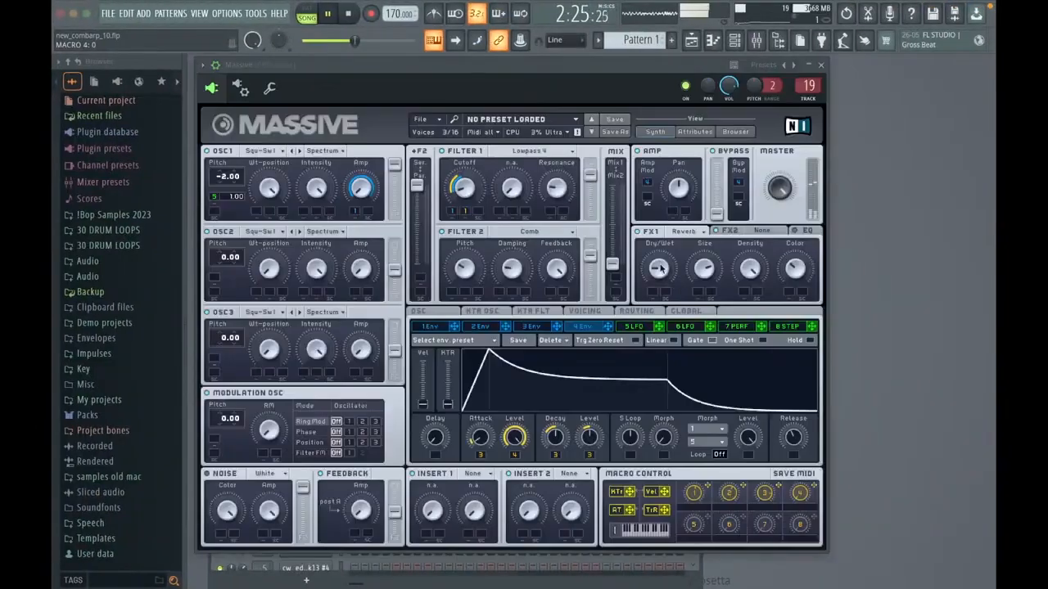
Step: Close the Massive synth, stop playback, and show the Playlist arrangement from the first bar to beyond bar 113
left_click(821, 64)
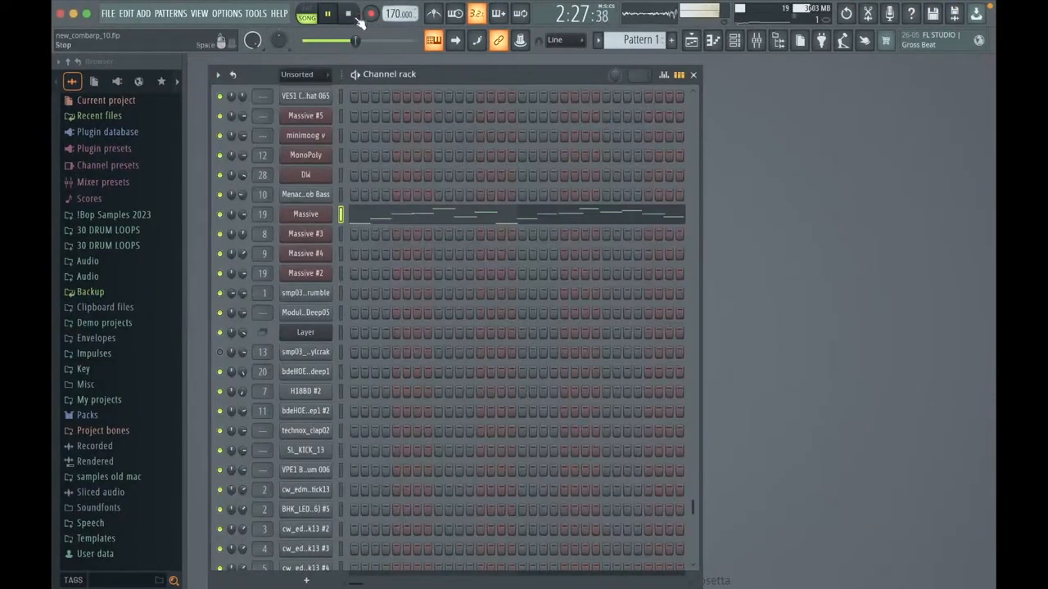
left_click(355, 16)
key("F5")
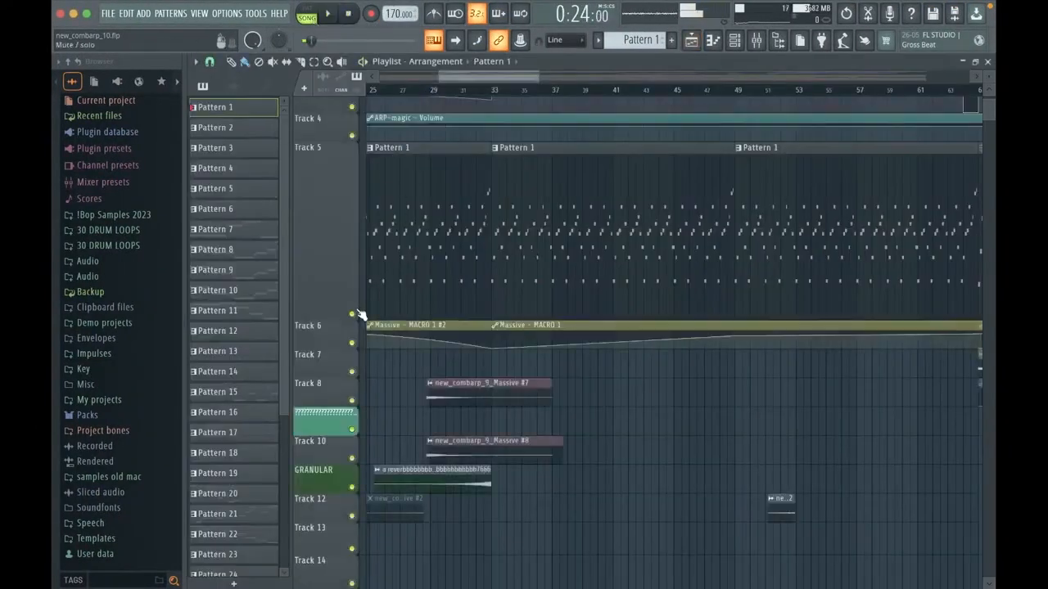
scroll(578, 264, "down", 3)
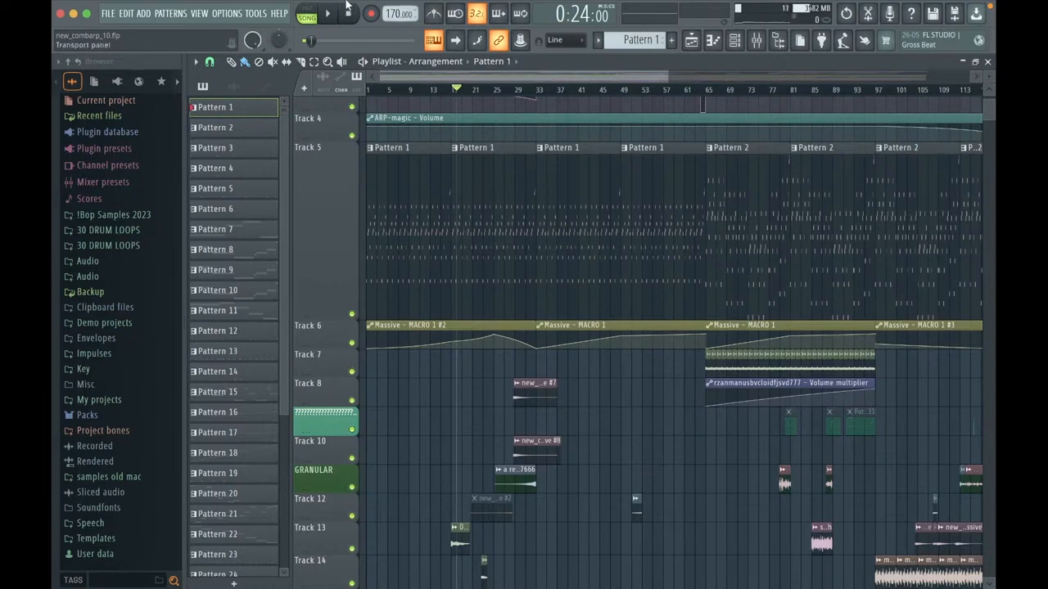
Step: Reopen the Massive (ARP-magic) synth to set envelope 4's release time to 38, and shift the synth window slightly
key("F6")
left_click(315, 217)
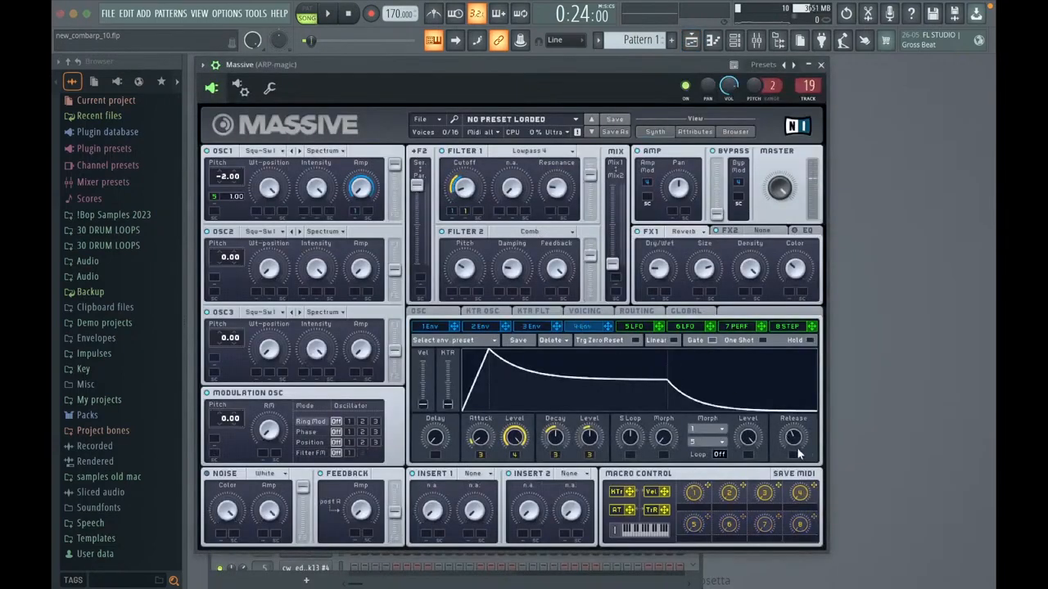
mouse_move(796, 445)
left_mouse_down()
mouse_move(808, 410)
mouse_move(798, 453)
left_mouse_up()
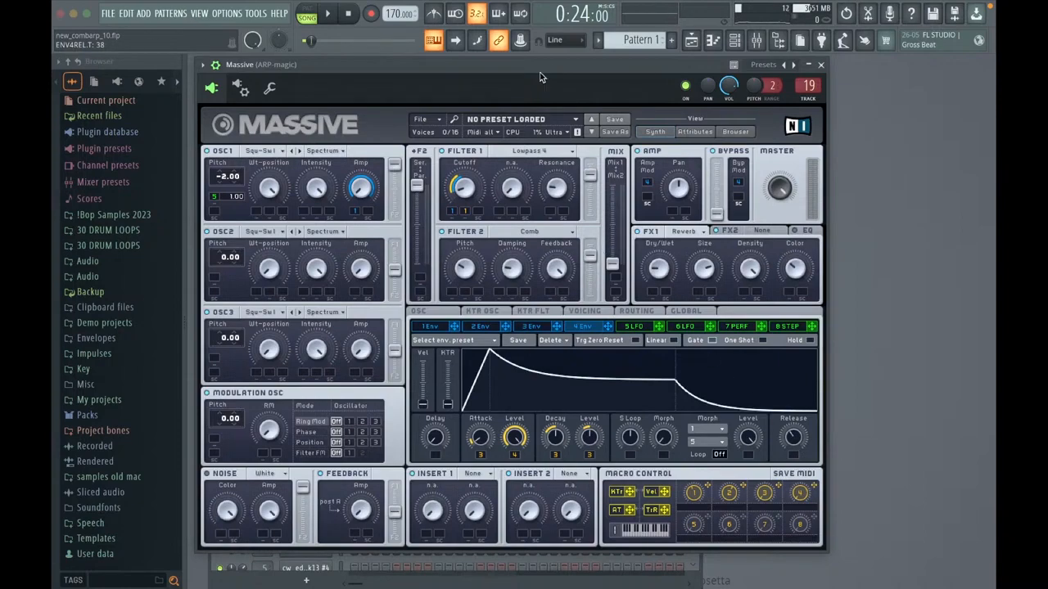
left_click_drag(546, 64, 563, 74)
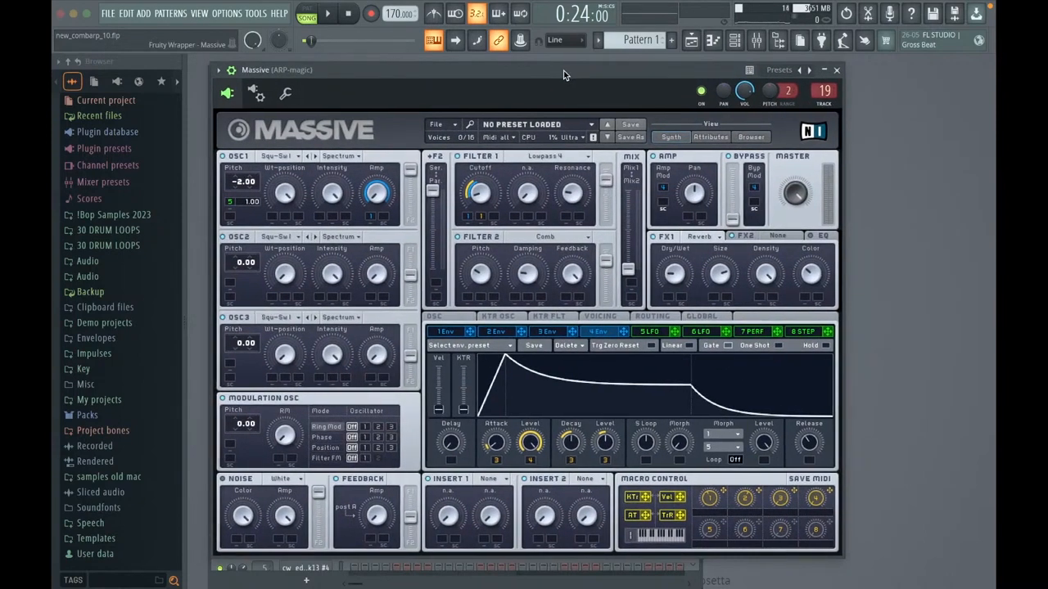